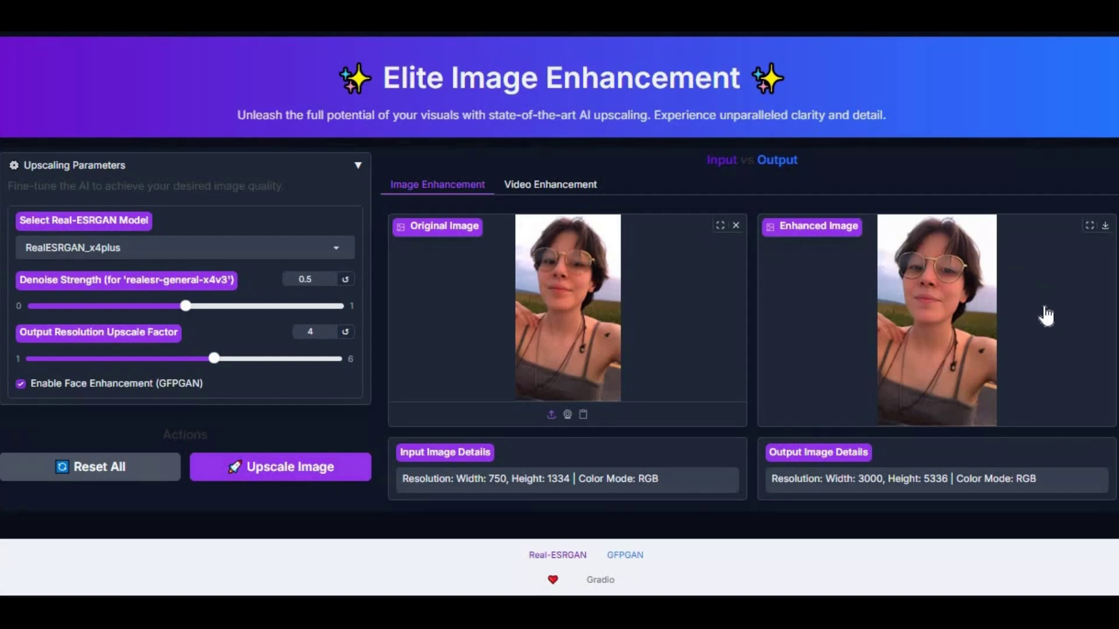
# Step: Look over the Space's model list, keeping RealESRGAN_x4plus, and its video and image panels
pyautogui.click(119, 248)
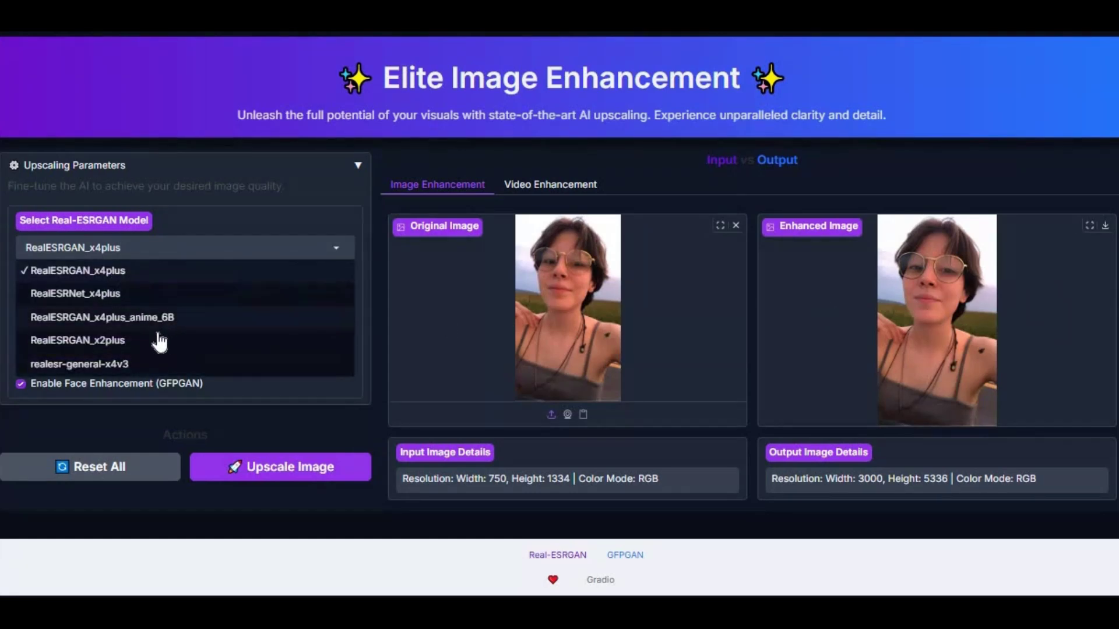
pyautogui.press('Escape')
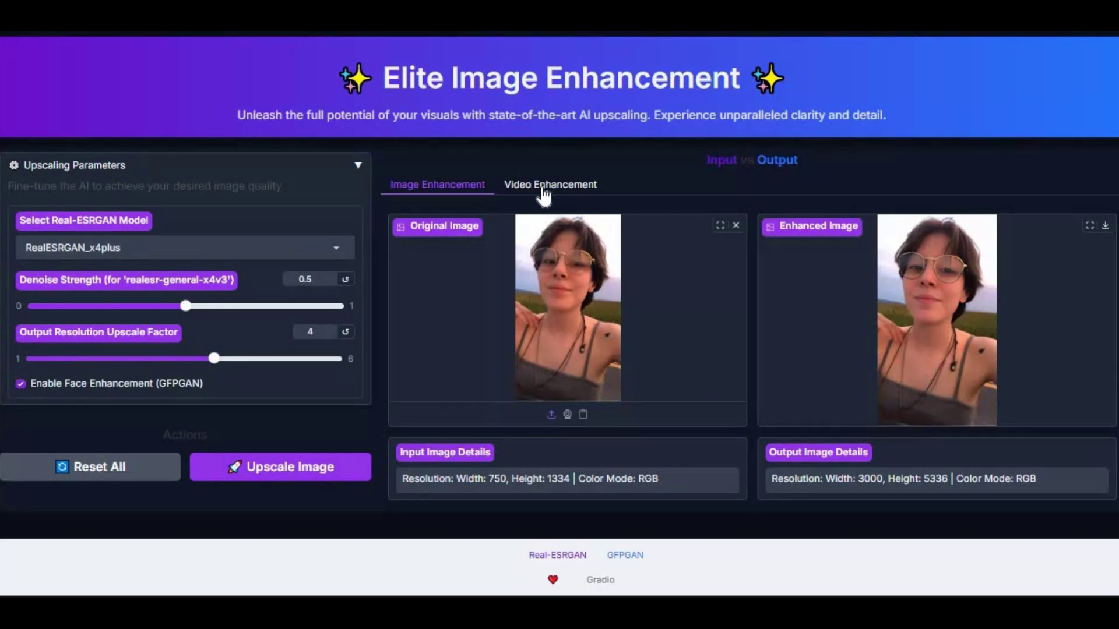
pyautogui.click(585, 196)
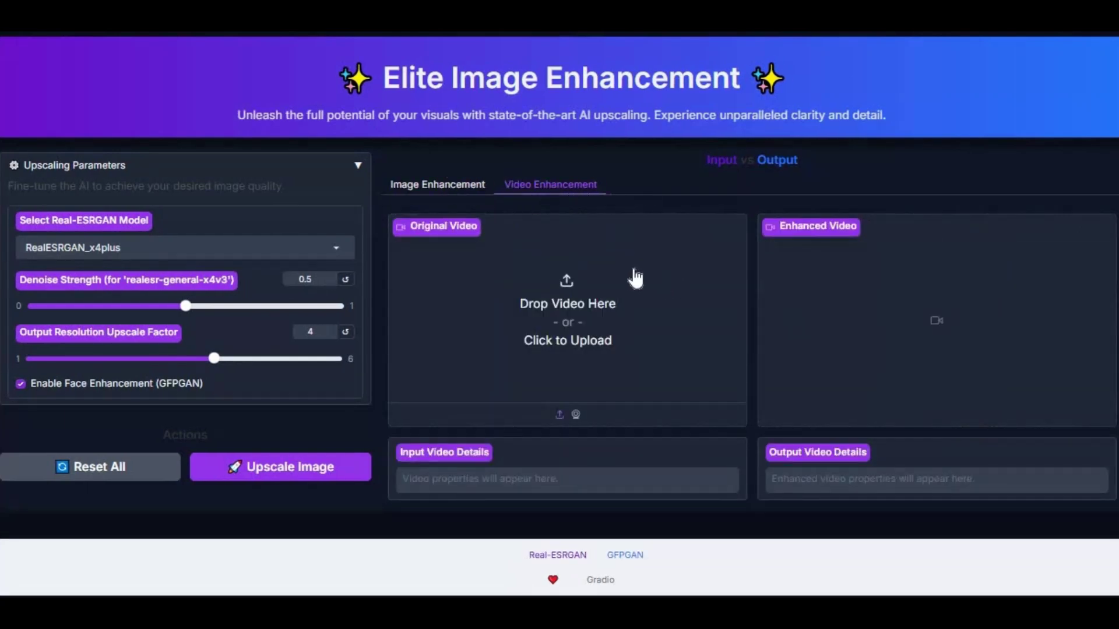
pyautogui.click(424, 185)
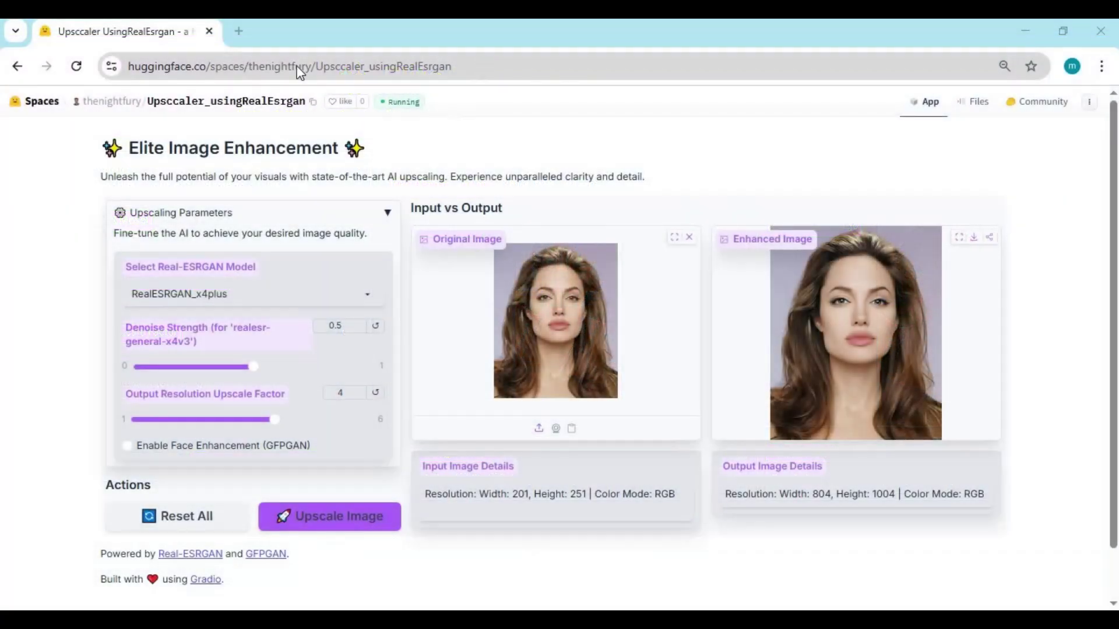
# Step: Show the Space's Run locally git clone instructions and select the clone command
pyautogui.click(153, 70)
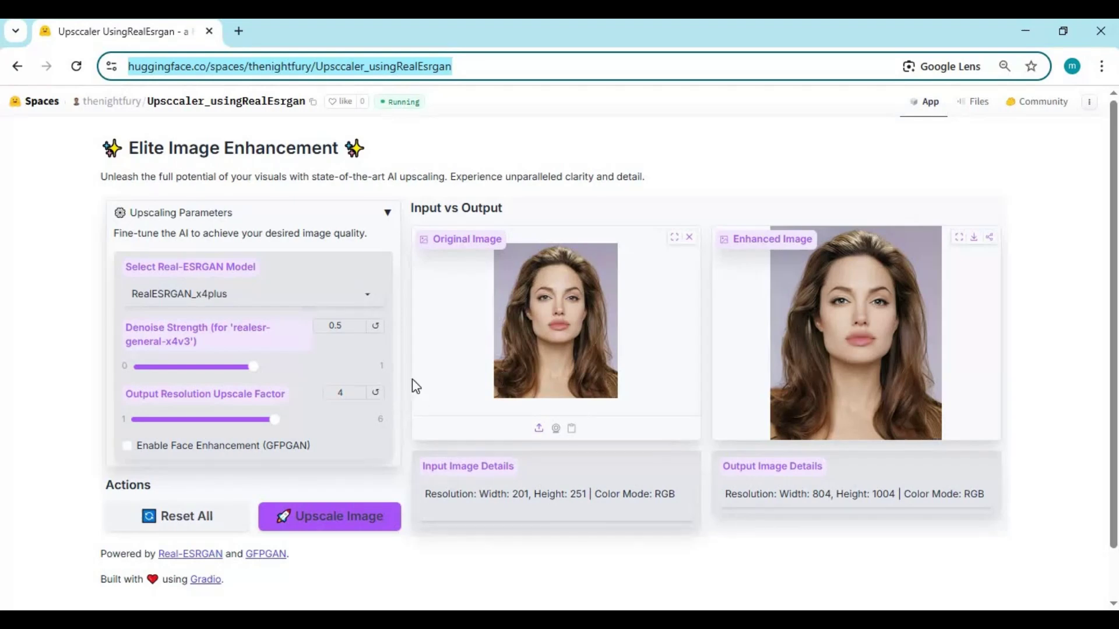
pyautogui.click(1091, 104)
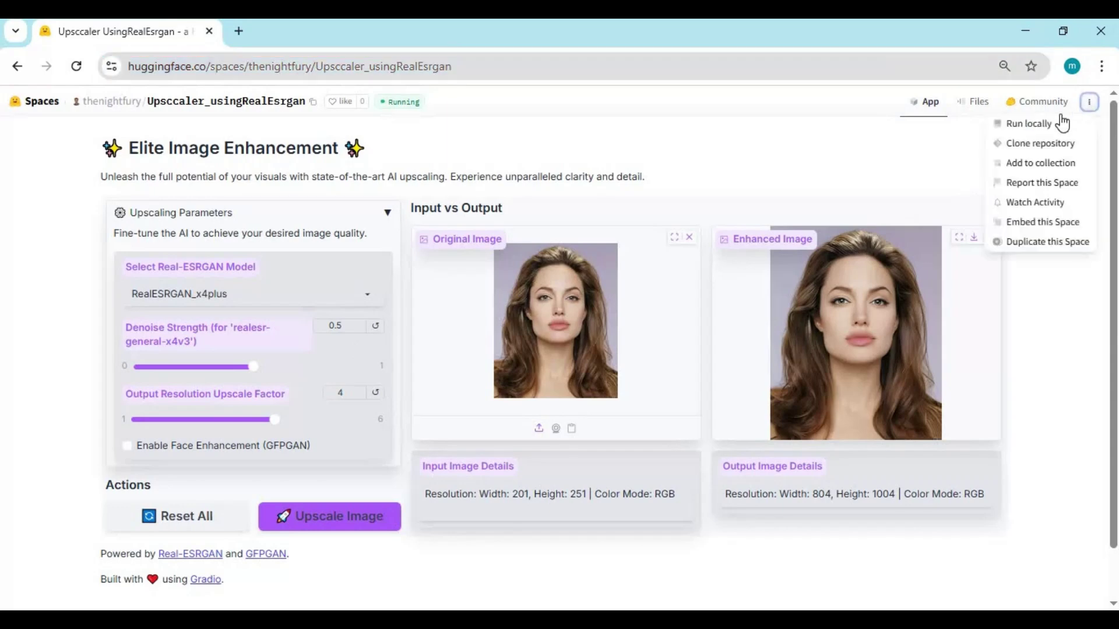
pyautogui.click(1027, 124)
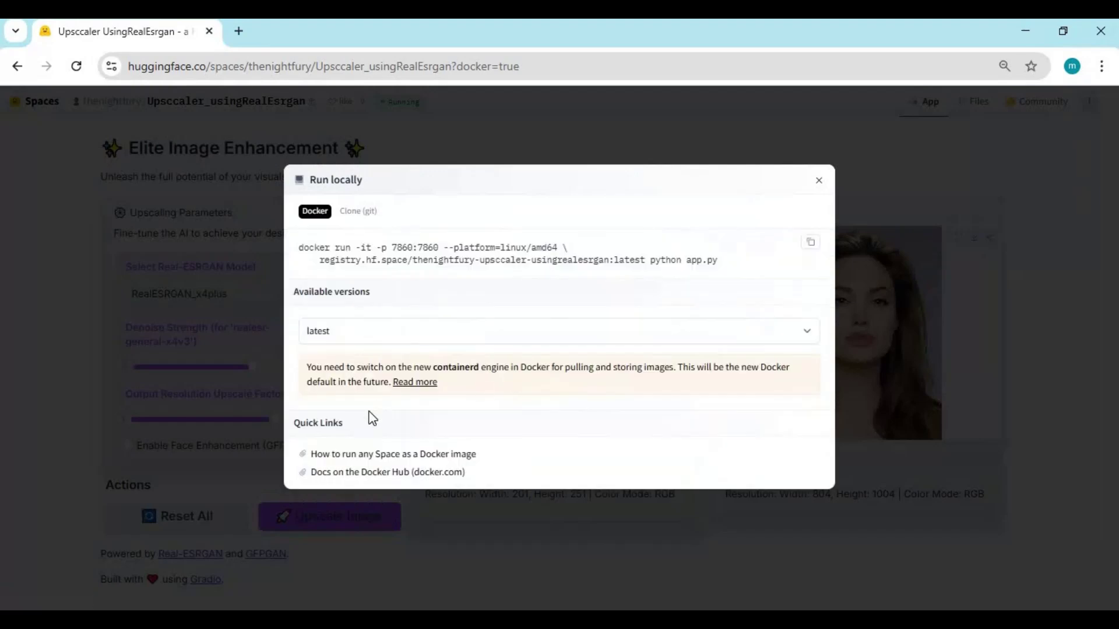
pyautogui.click(358, 213)
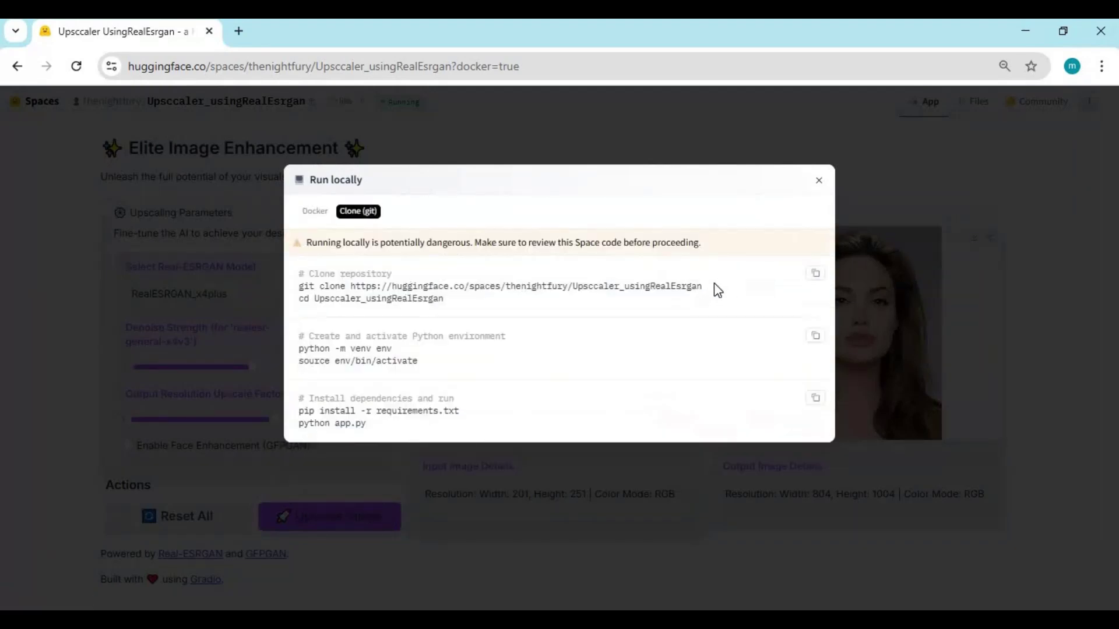
pyautogui.moveTo(717, 290); pyautogui.dragTo(280, 287)
pyautogui.rightClick(351, 291)
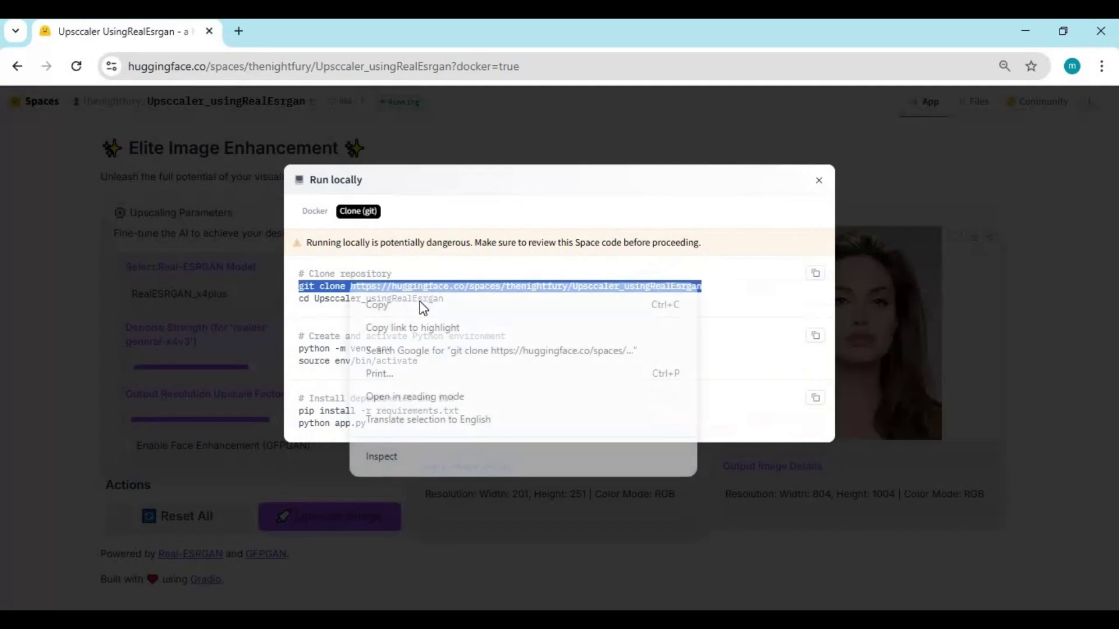
# Step: Clone thenightfury/Upsccaler_usingRealEsrgan with git from a command prompt in the upscale folder
pyautogui.click(412, 305)
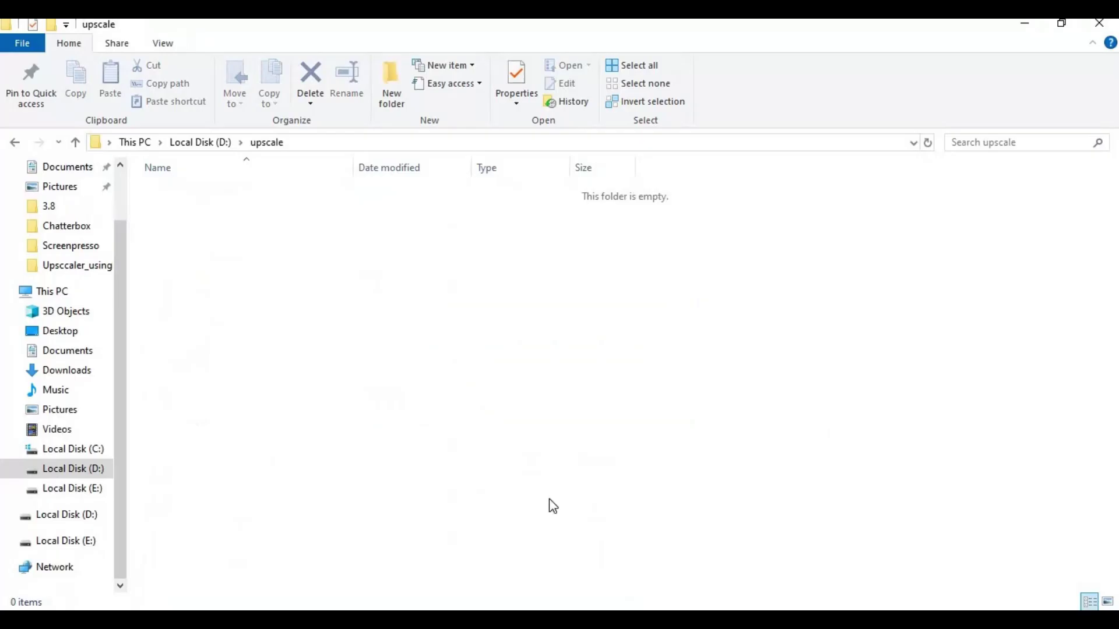
pyautogui.click(316, 140)
pyautogui.write('cmd')
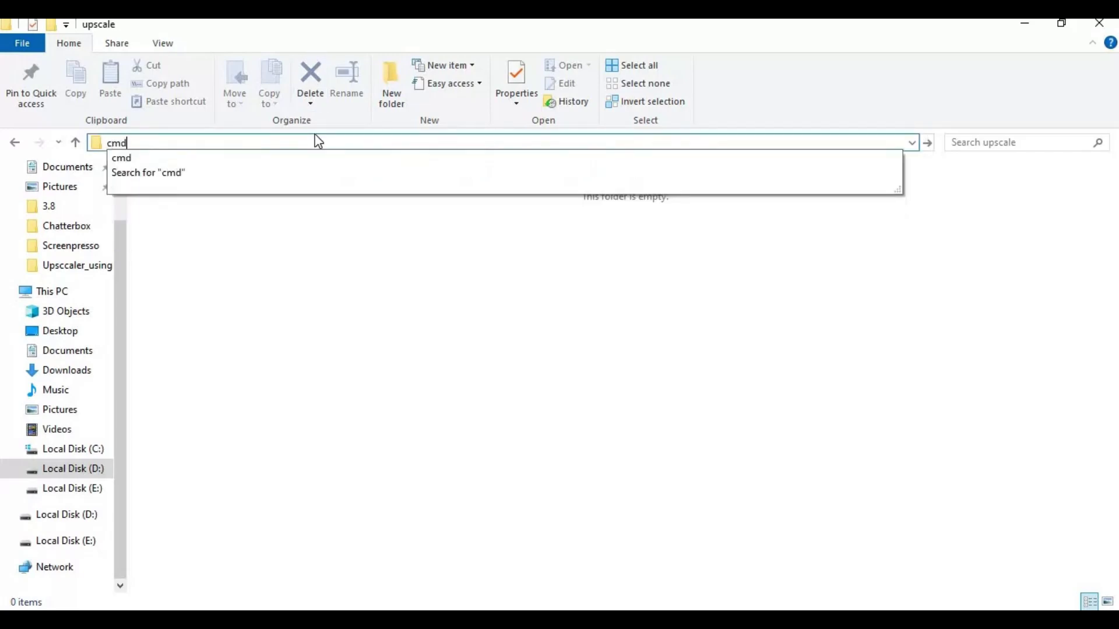
pyautogui.press('Return')
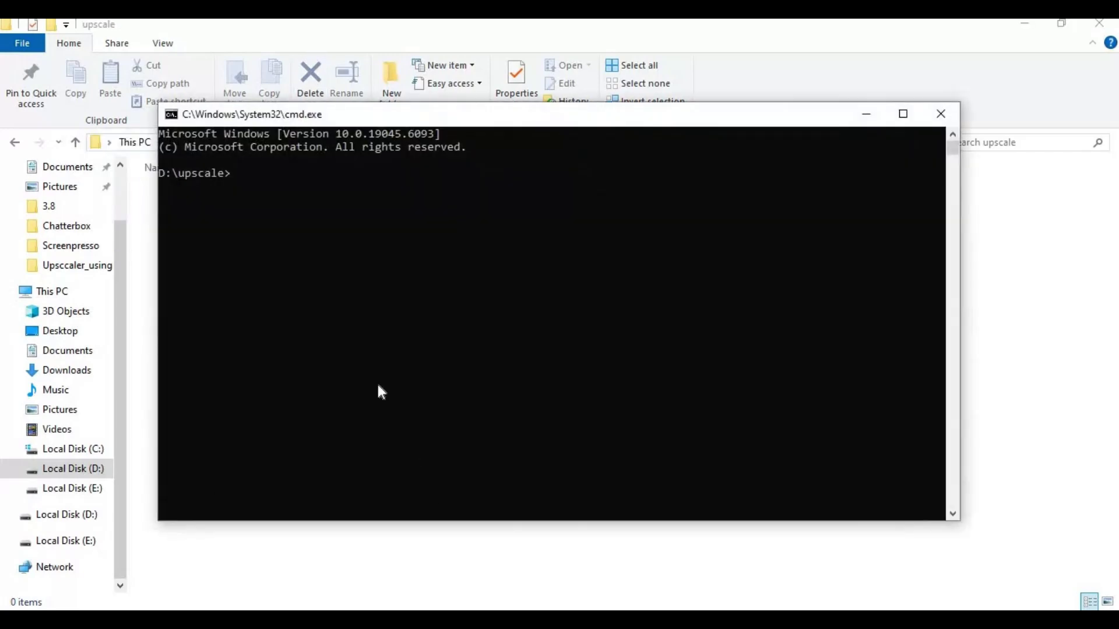
pyautogui.write('git clone https://huggingface.co/spaces/thenightfury/Upsccaler_usingRealEsrgan')
pyautogui.press('Return')
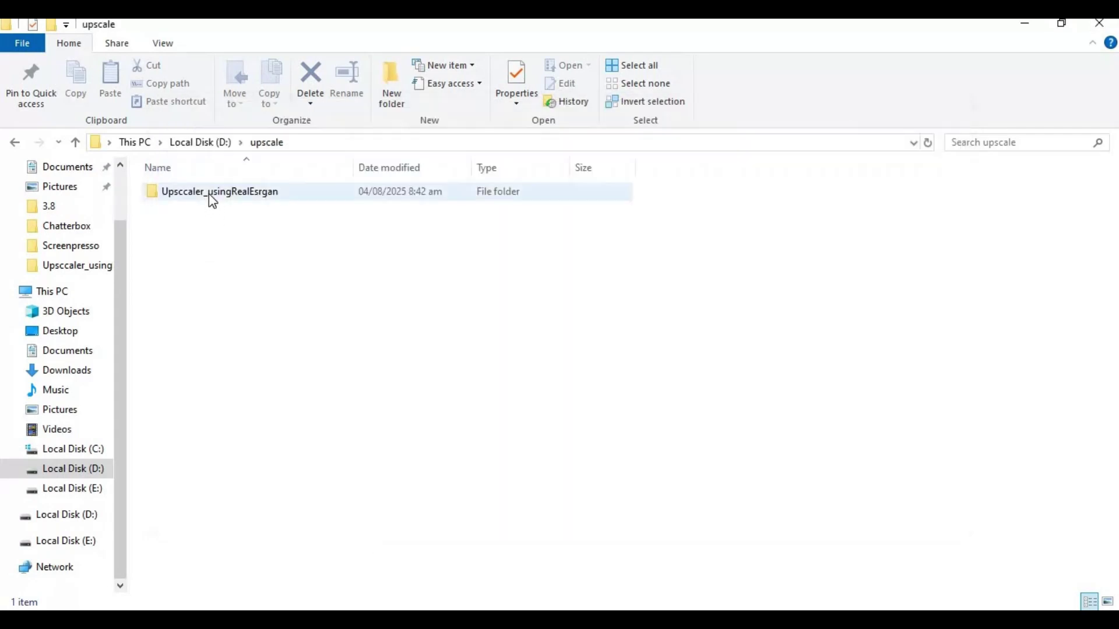
# Step: Open the cloned Upsccaler_usingRealEsrgan folder and copy its full path
pyautogui.doubleClick(209, 194)
pyautogui.click(273, 142)
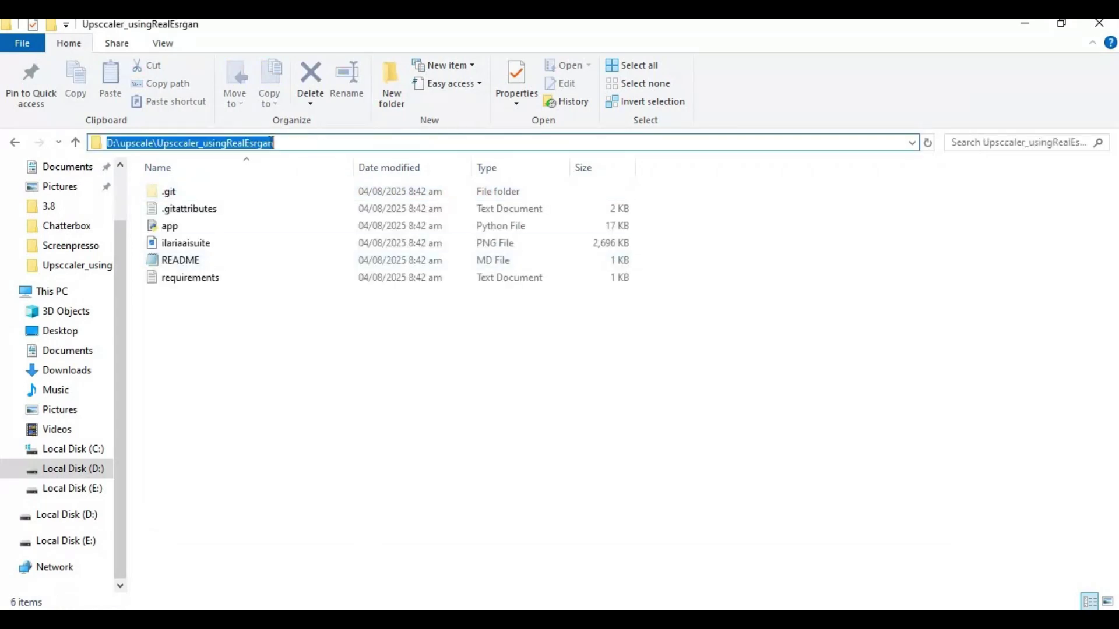
pyautogui.rightClick(270, 143)
pyautogui.click(314, 198)
pyautogui.moveTo(697, 616)
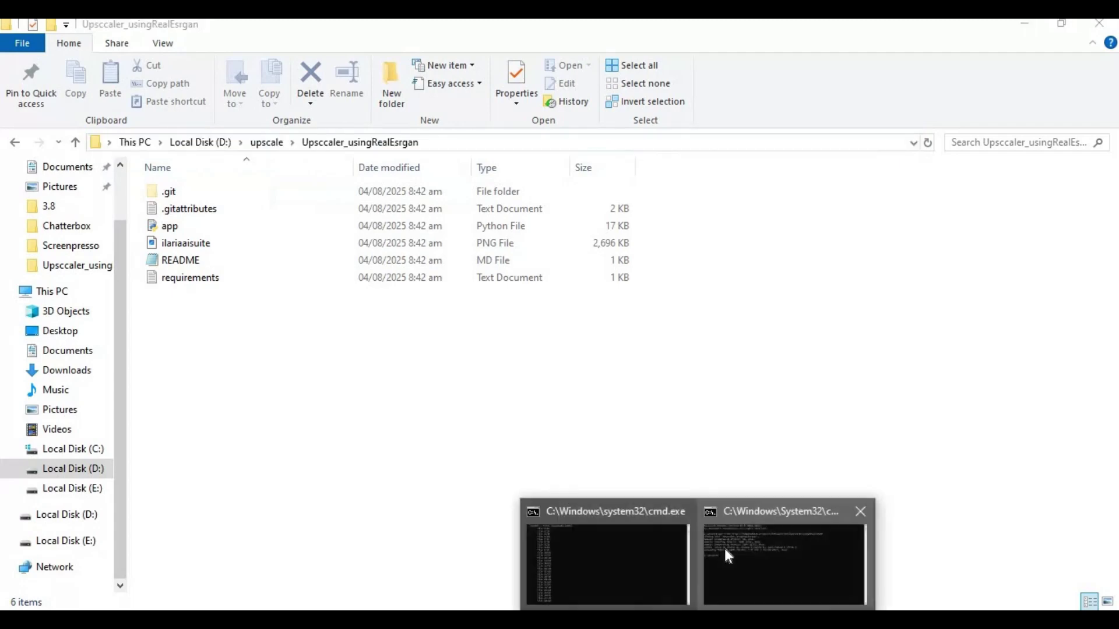
pyautogui.click(724, 547)
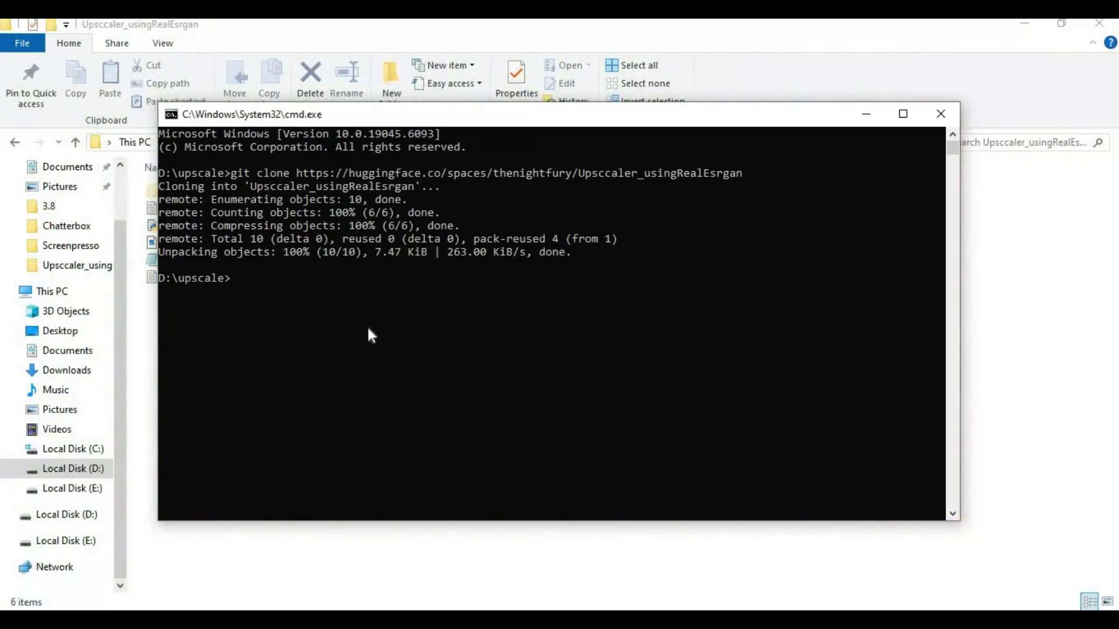
# Step: Change into the cloned Upsccaler_usingRealEsrgan folder using cd and the pasted path
pyautogui.write('cd')
pyautogui.hotkey('ctrl', 'v')
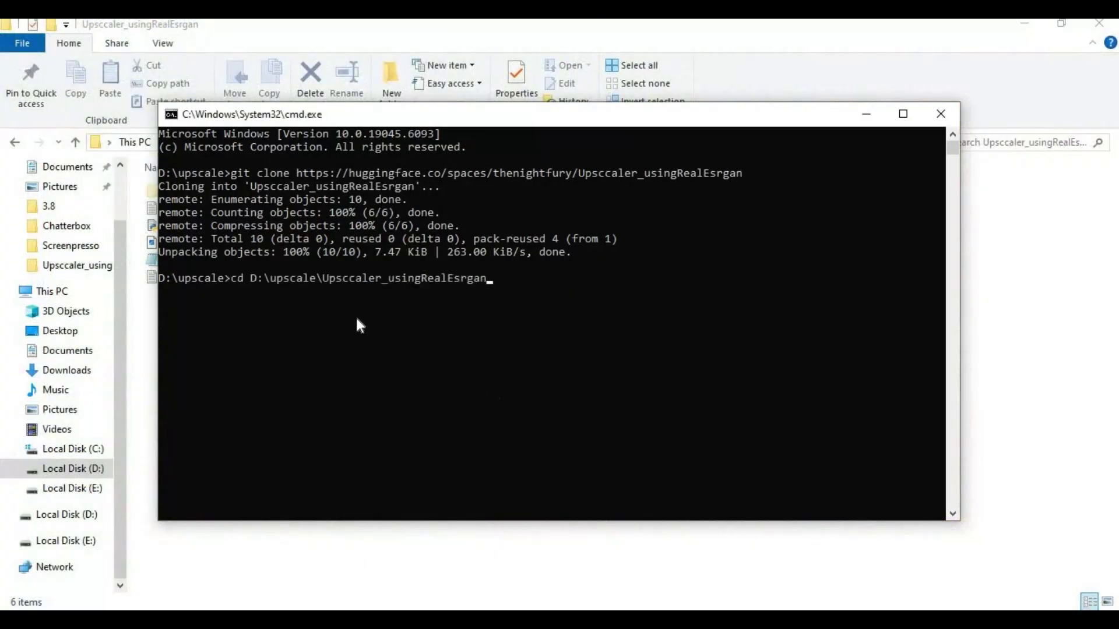
pyautogui.press('Return')
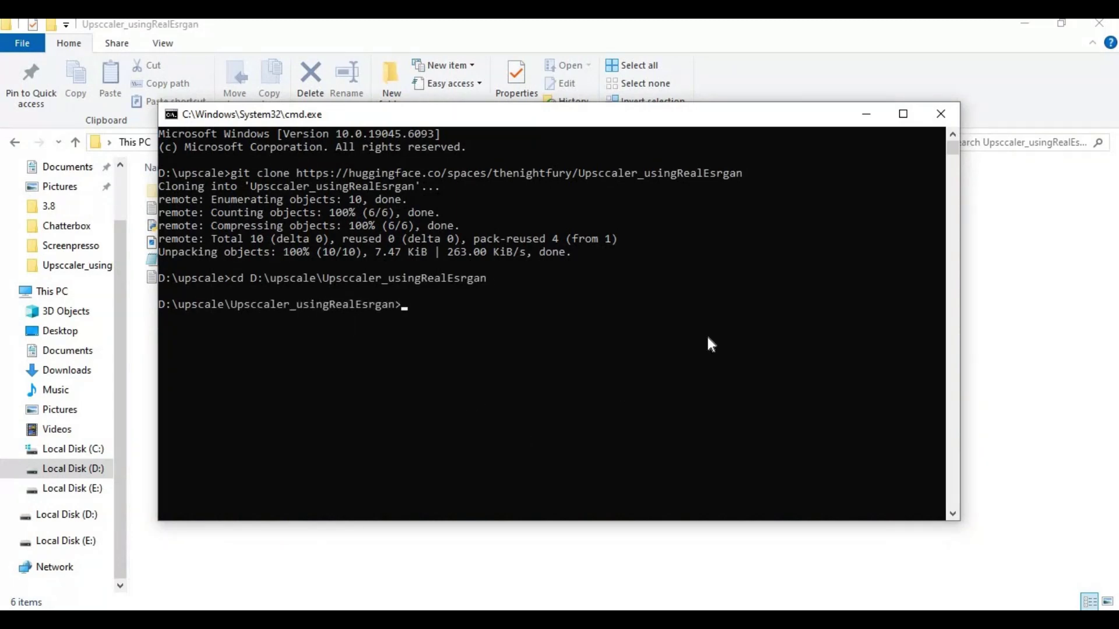
# Step: Create the venv environment with py -3.10 -m venv venv and activate it
pyautogui.write('py ')
pyautogui.write('-3.0')
pyautogui.press('BackSpace')
pyautogui.write('10 ')
pyautogui.write('-')
pyautogui.write('m venv ')
pyautogui.write('venv')
pyautogui.press('Return')
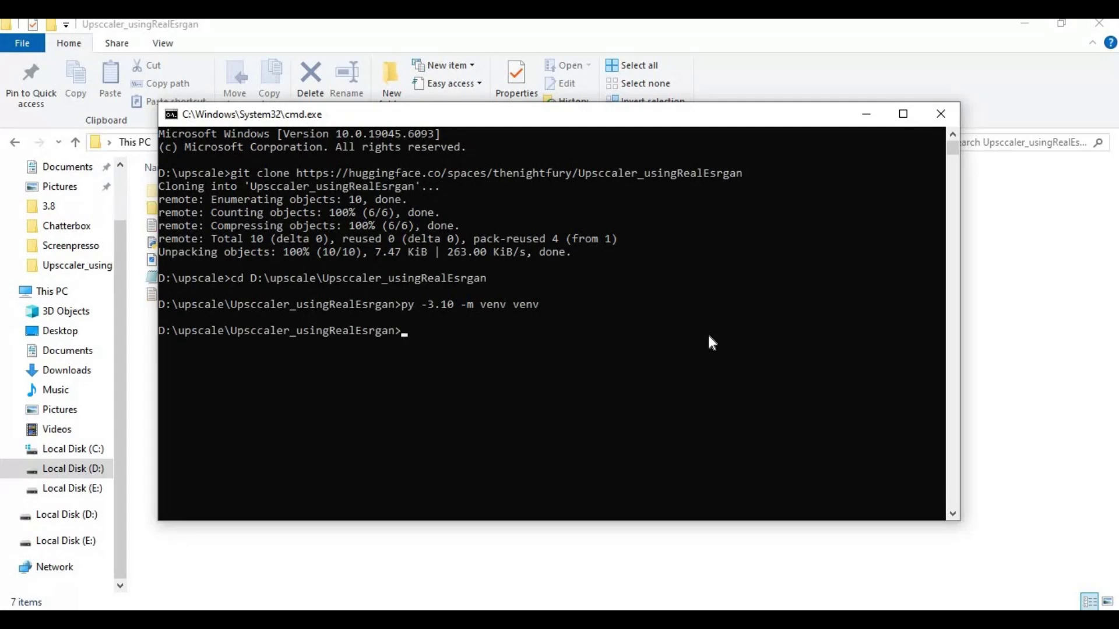
pyautogui.write('v')
pyautogui.write('env\\')
pyautogui.write('scr')
pyautogui.write('ipts')
pyautogui.write('\\ac')
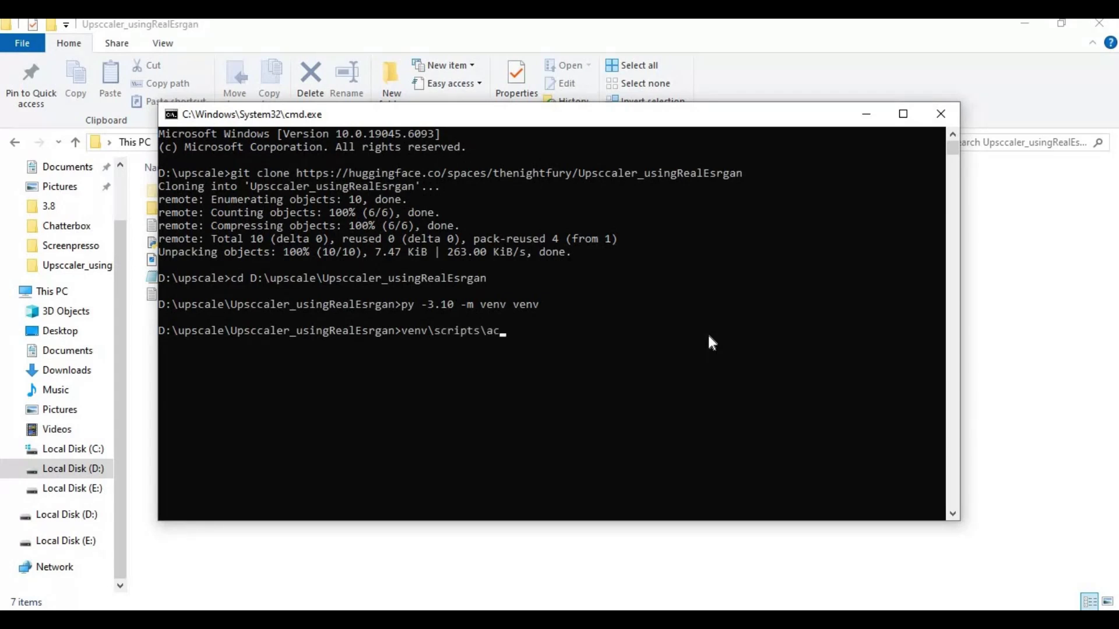
pyautogui.write('tivat')
pyautogui.write('e')
pyautogui.press('Return')
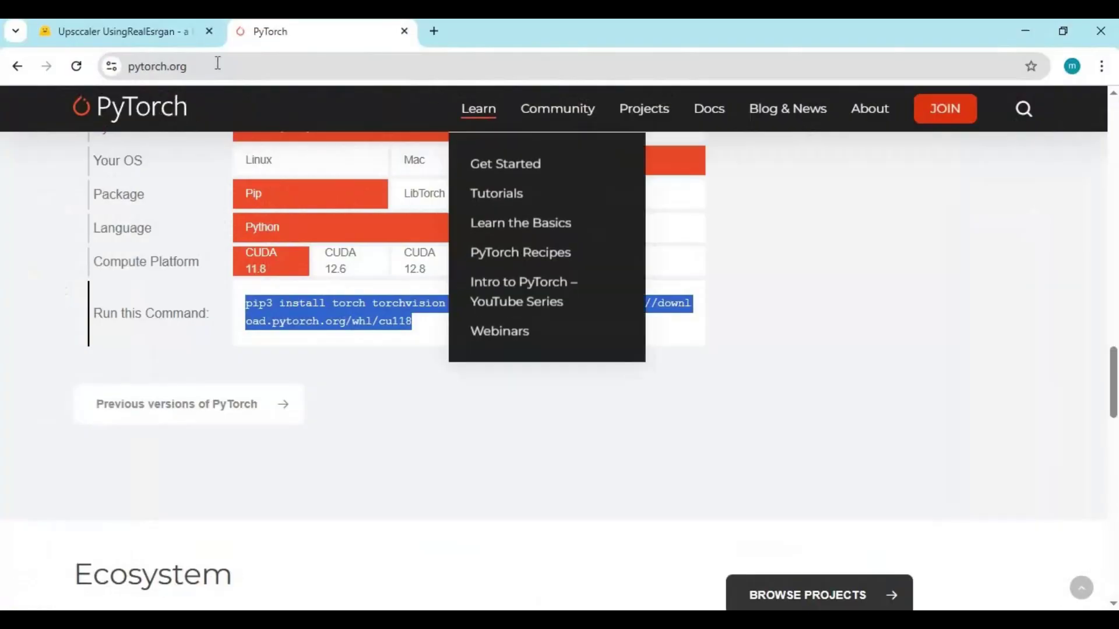
# Step: Copy pytorch.org's pip3 install command for Windows with CUDA 11.8
pyautogui.click(155, 70)
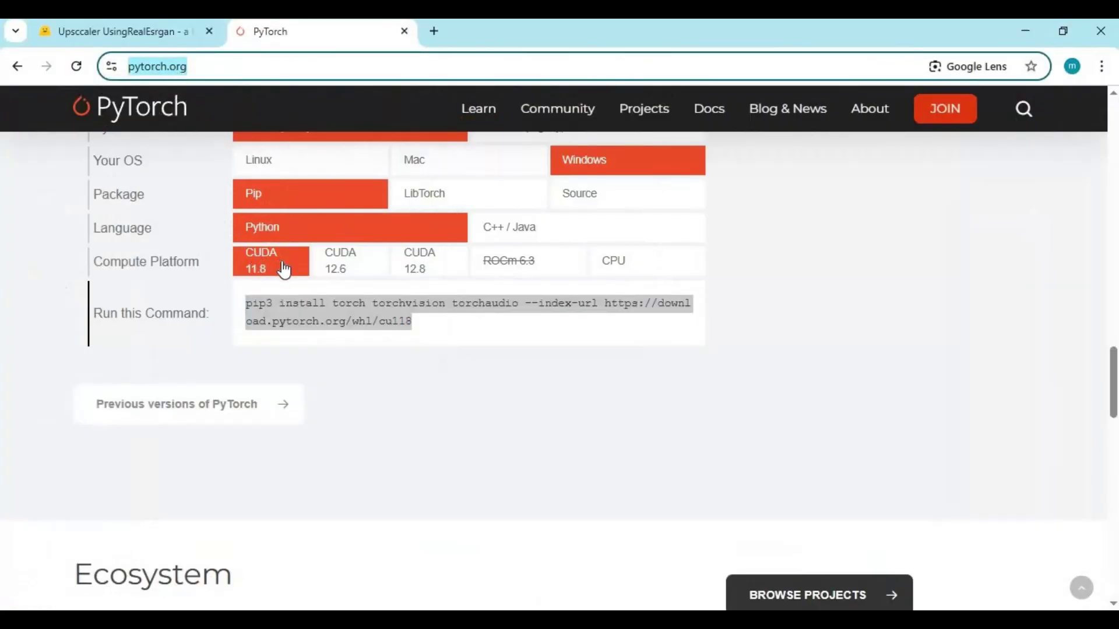
pyautogui.click(429, 328)
pyautogui.tripleClick(273, 309)
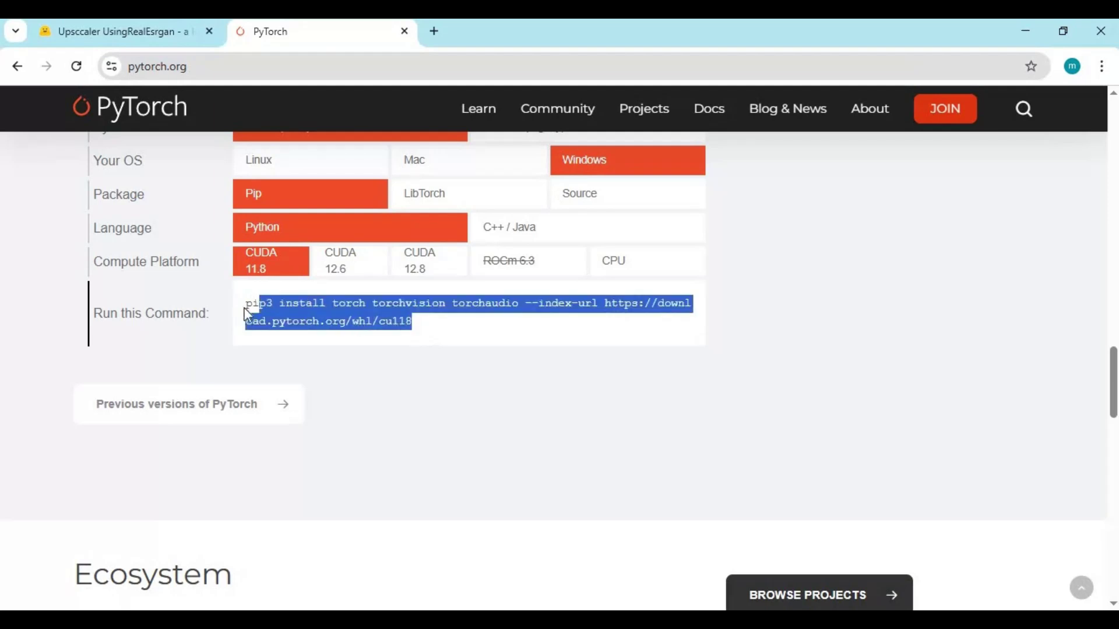
pyautogui.rightClick(276, 311)
pyautogui.click(314, 329)
pyautogui.click(744, 579)
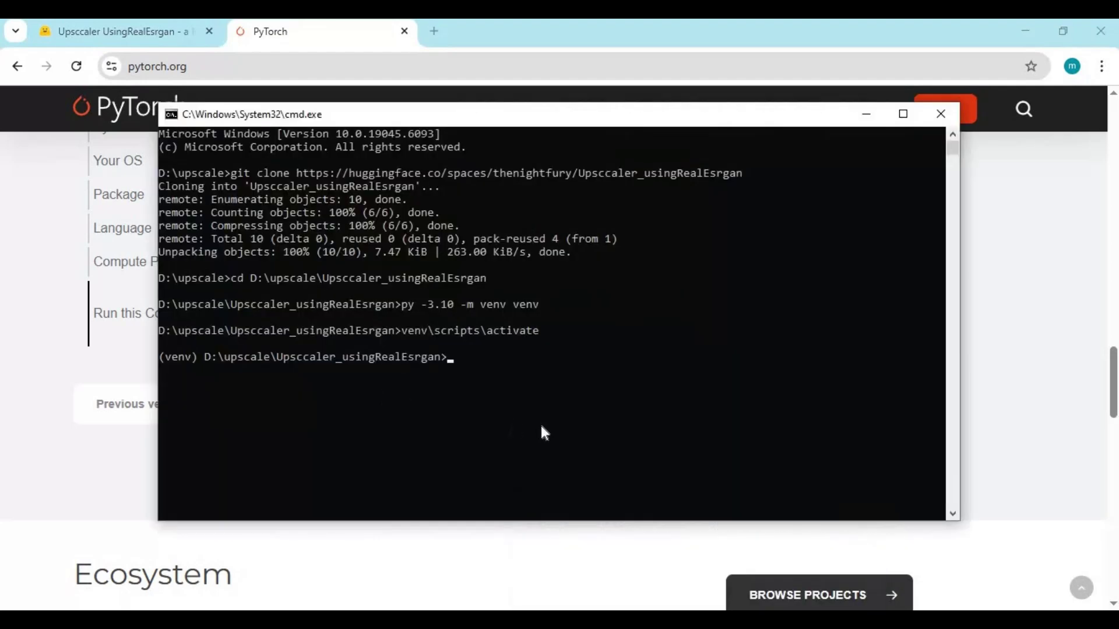
# Step: Check nvcc --version, then pip3 install torch, torchvision and torchaudio from the cu118 index
pyautogui.write('nvc')
pyautogui.write('c --')
pyautogui.write('version')
pyautogui.press('Return')
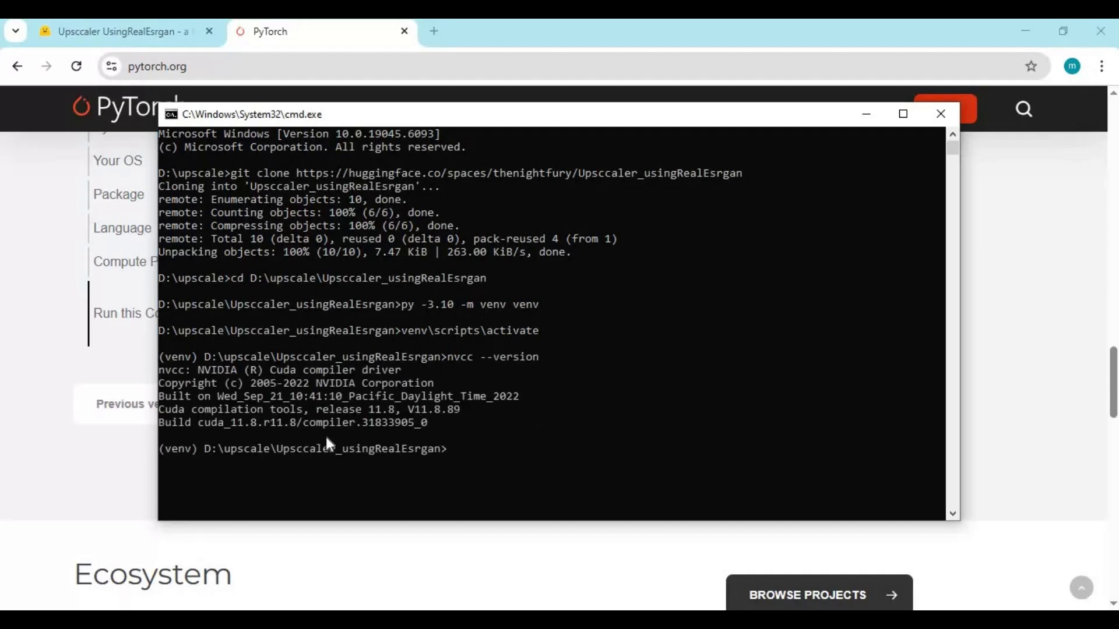
pyautogui.write('pip3 install torch torchvision torchaudio --index-url https://download.pytorch.org/whl/cu118')
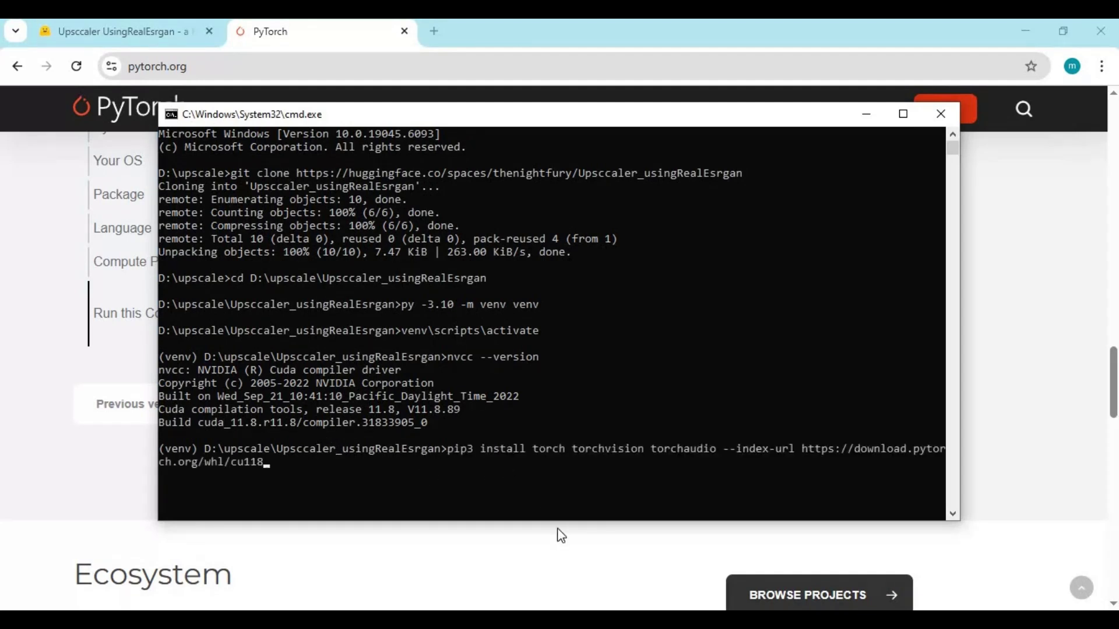
pyautogui.press('Return')
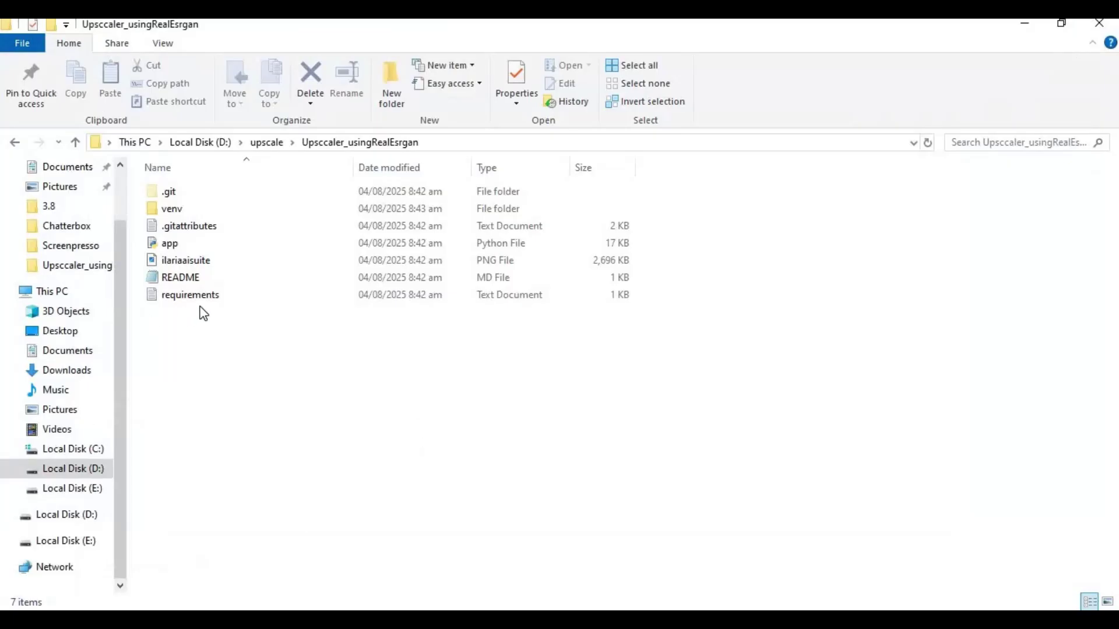
# Step: Delete the torch and torchvision lines from requirements.txt, then save and close Notepad
pyautogui.doubleClick(201, 297)
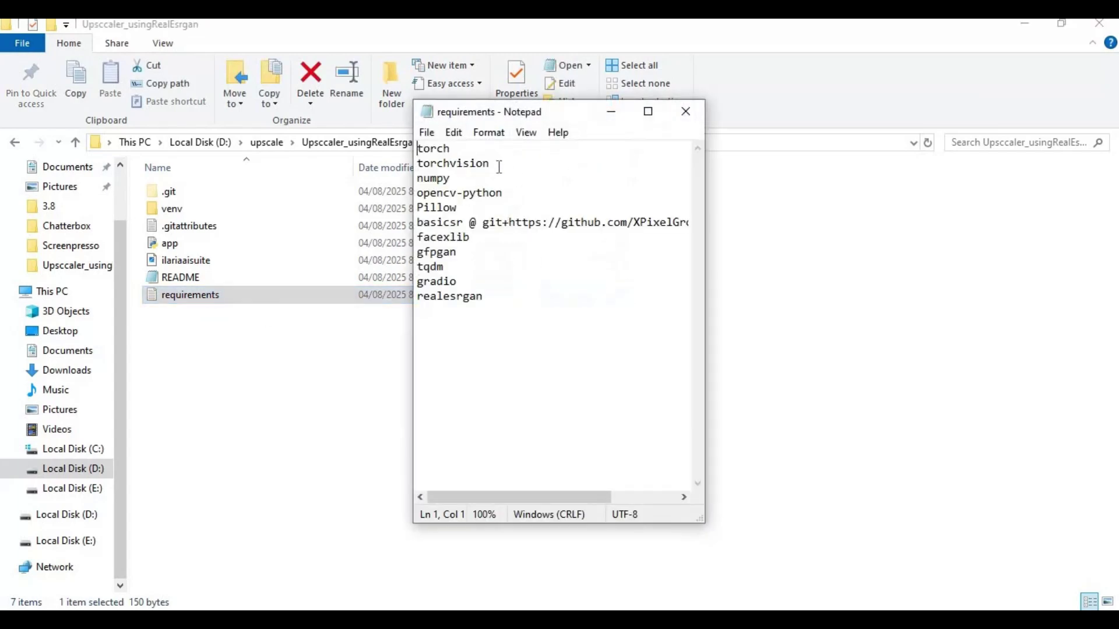
pyautogui.moveTo(489, 165); pyautogui.dragTo(402, 147)
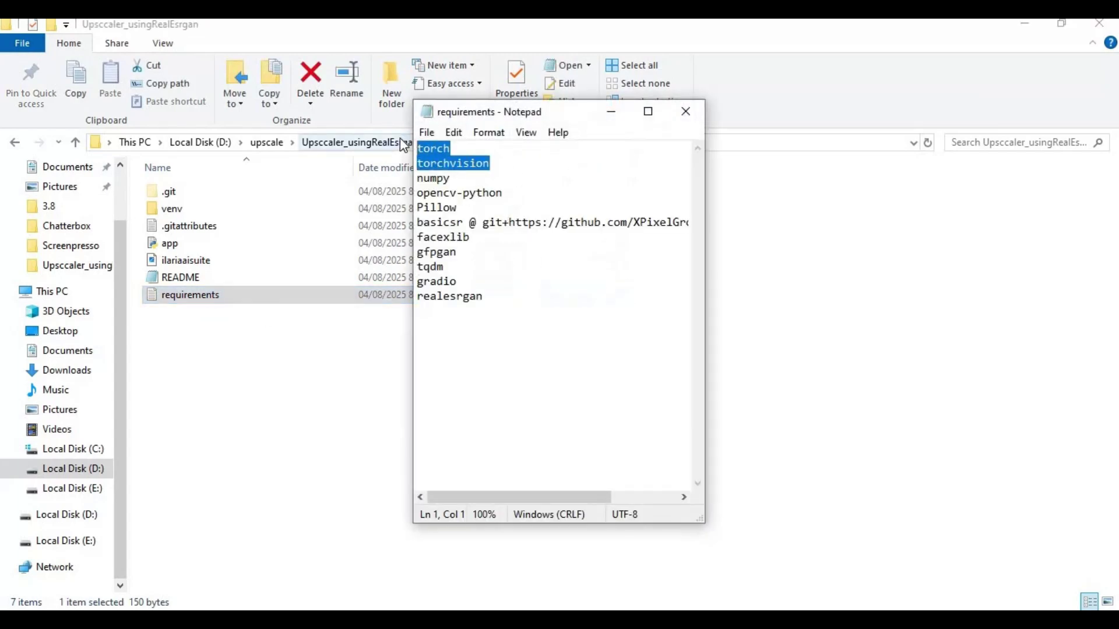
pyautogui.press('BackSpace')
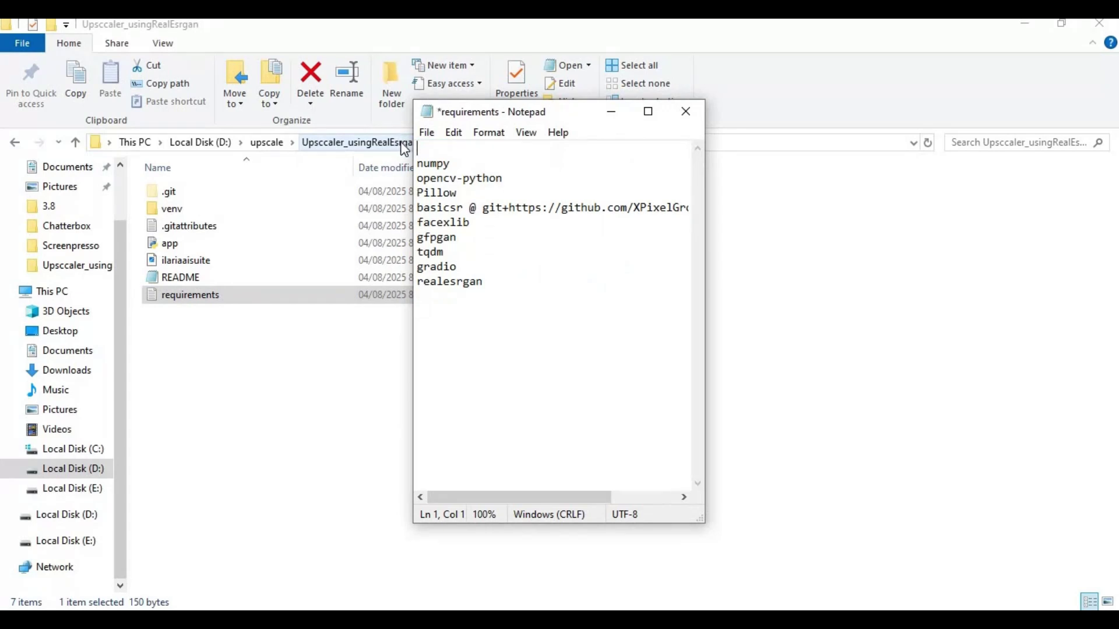
pyautogui.press('Down')
pyautogui.press('BackSpace')
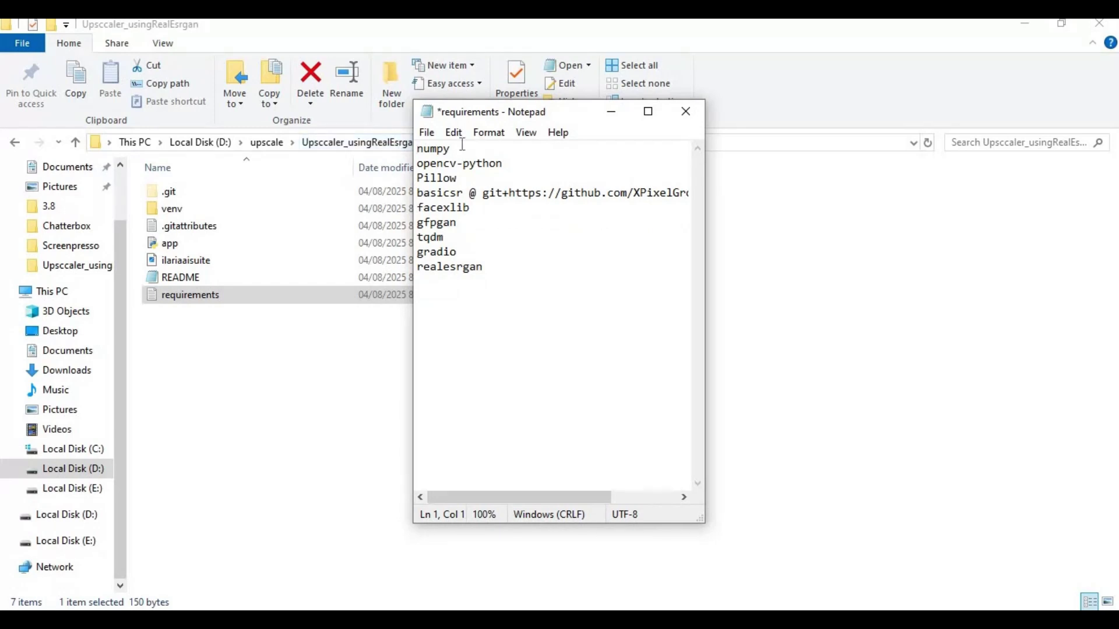
pyautogui.click(427, 133)
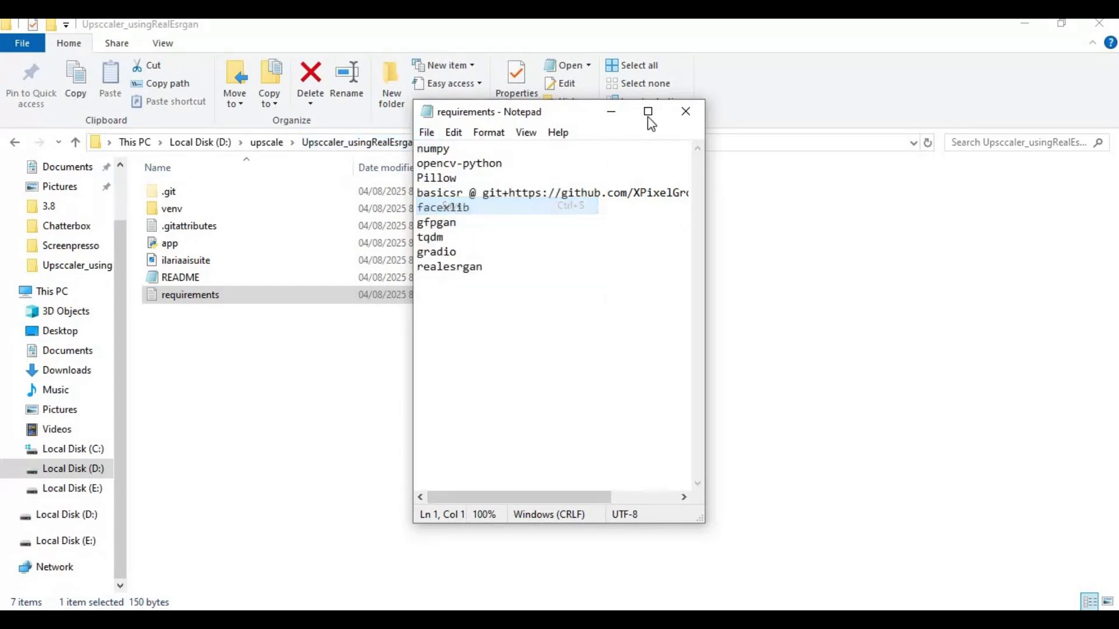
pyautogui.click(686, 111)
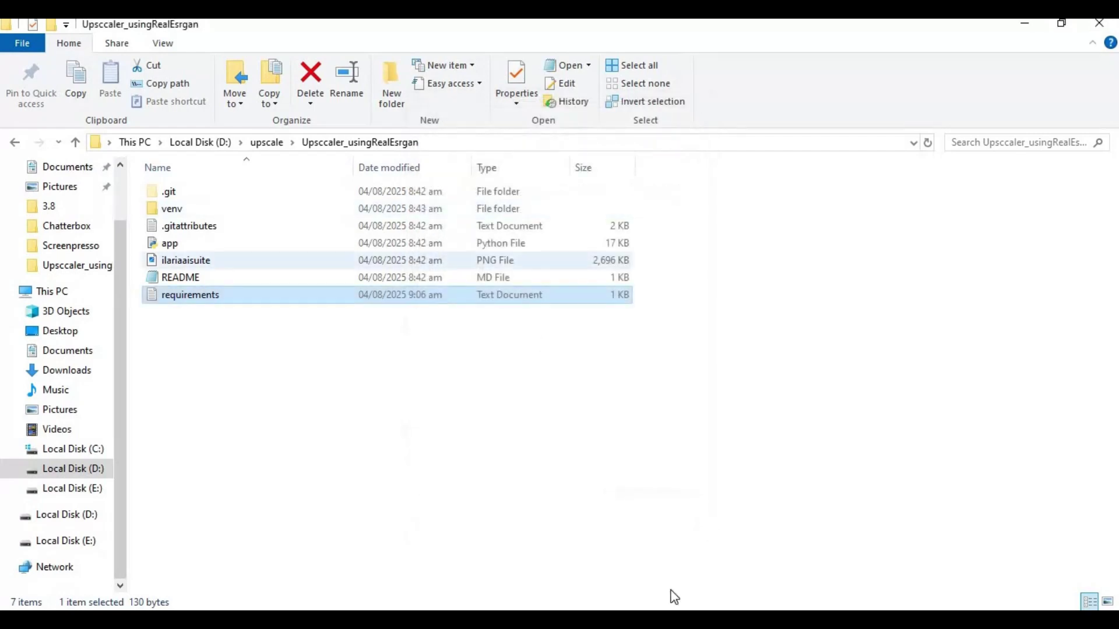
pyautogui.hotkey('alt', 'Tab')
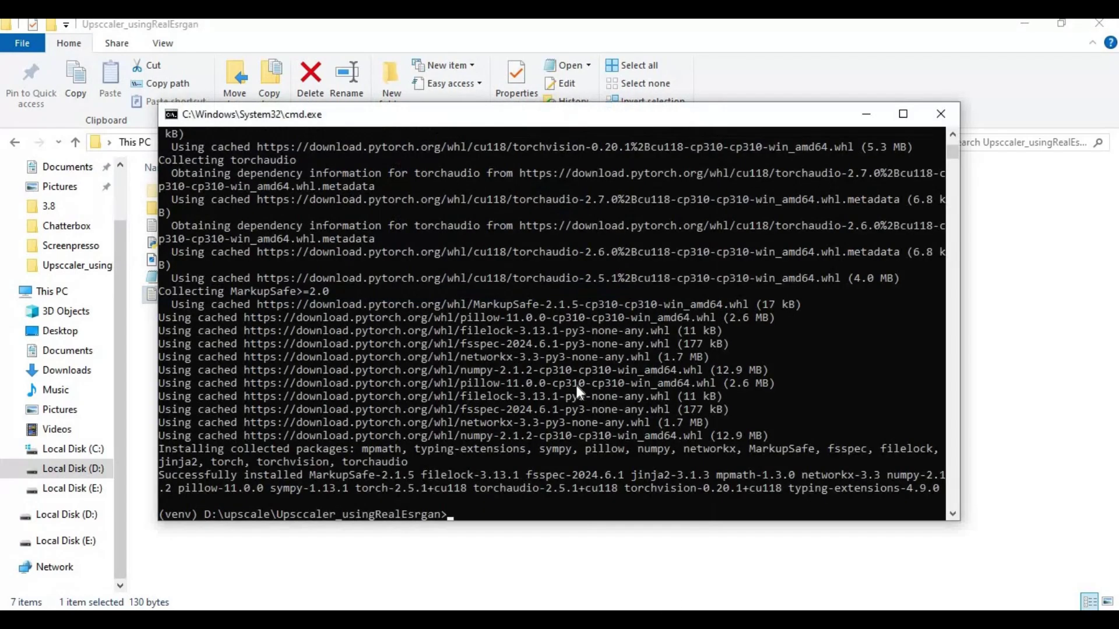
# Step: Run pip install -r requirements.txt, then pip install spaces, inside the venv
pyautogui.write('pi')
pyautogui.write('p inst')
pyautogui.write('all -')
pyautogui.write('r r')
pyautogui.write('equi')
pyautogui.write('rem')
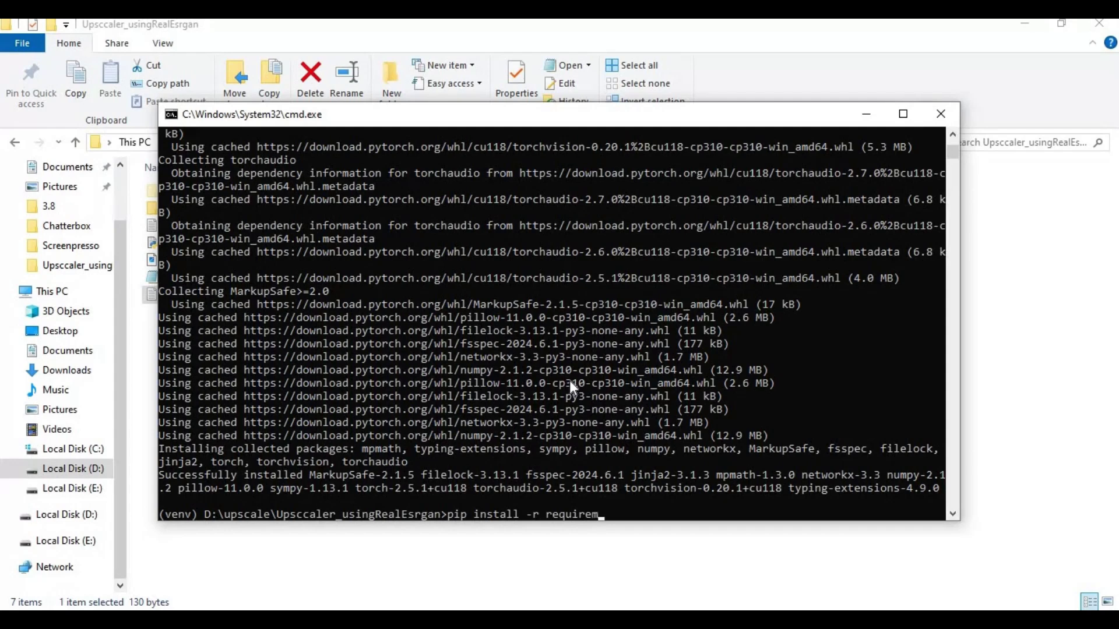
pyautogui.write('en')
pyautogui.write('ts.t')
pyautogui.write('xt')
pyautogui.press('Return')
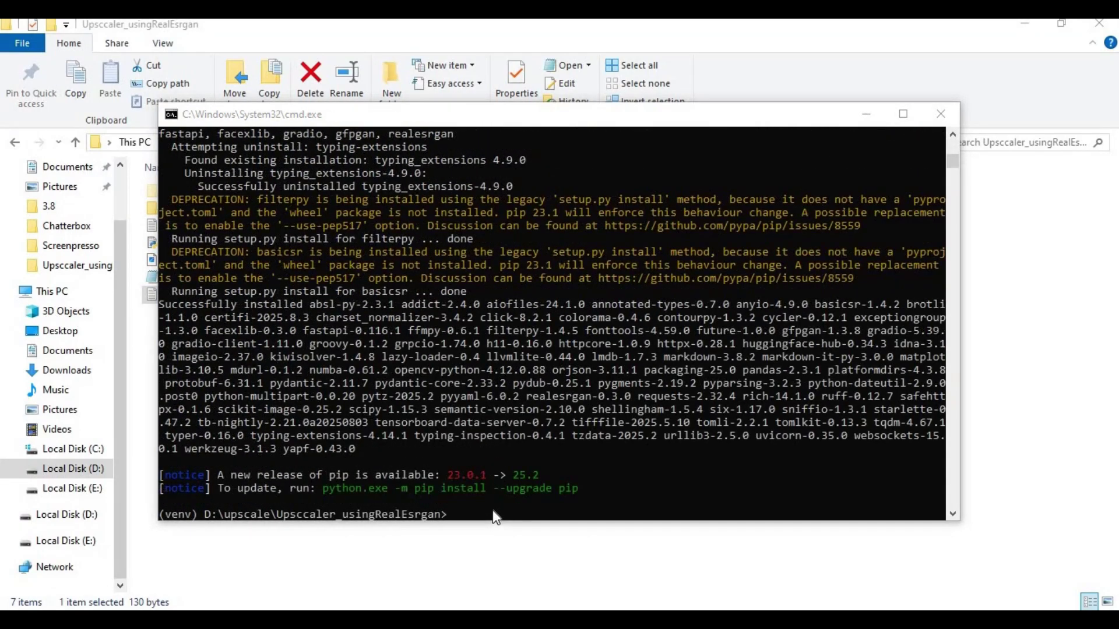
pyautogui.write('p install')
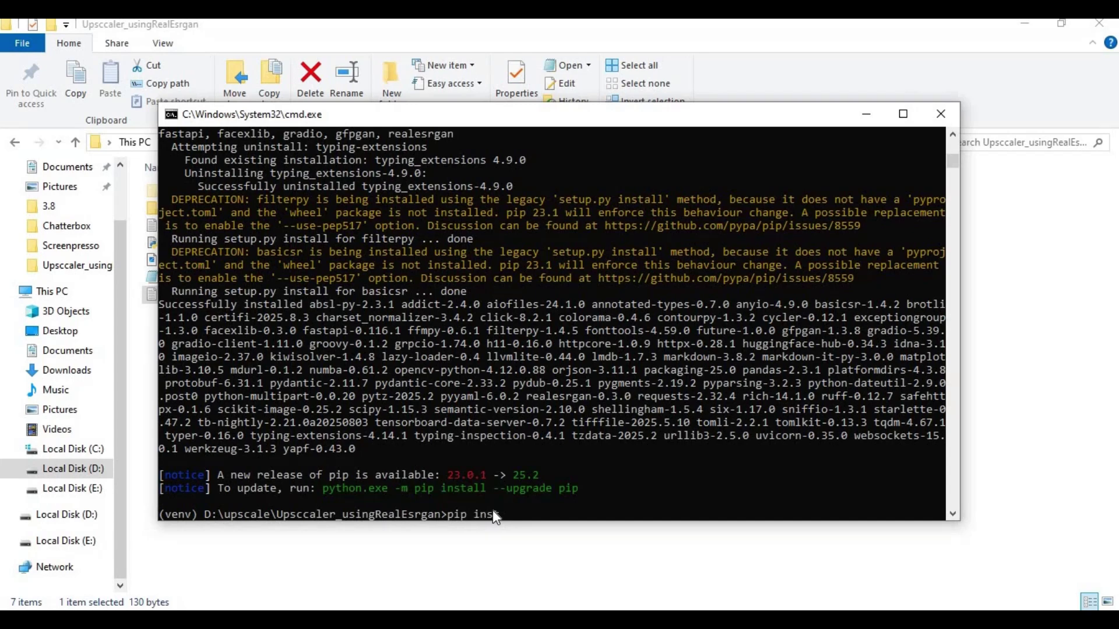
pyautogui.write(' sp')
pyautogui.write('aces')
pyautogui.press('Return')
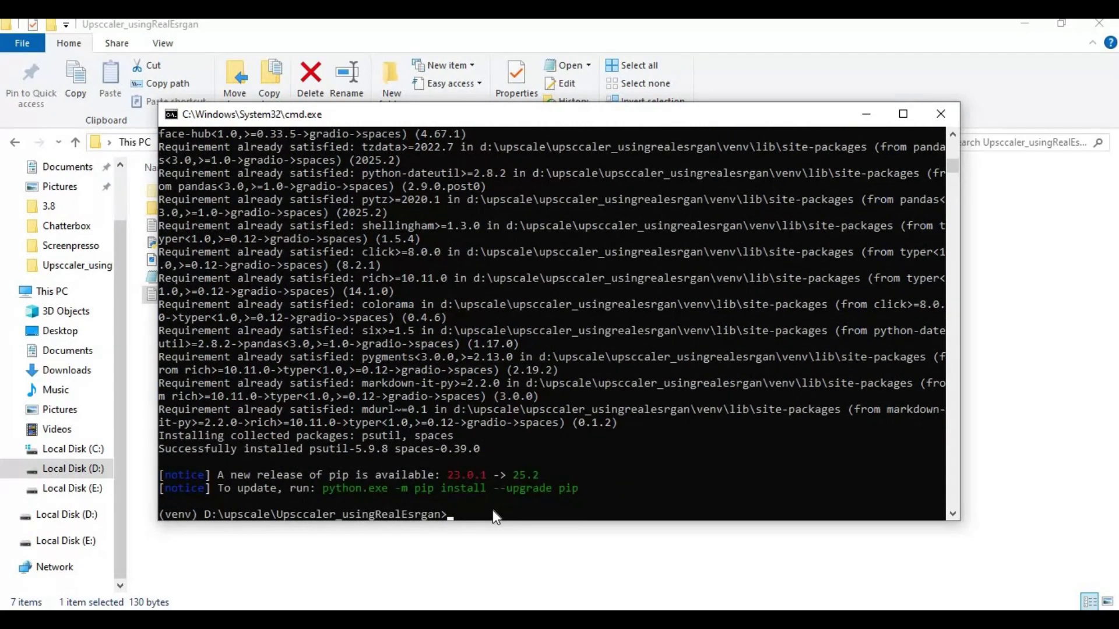
pyautogui.write('python app')
pyautogui.write('.py')
pyautogui.press('Return')
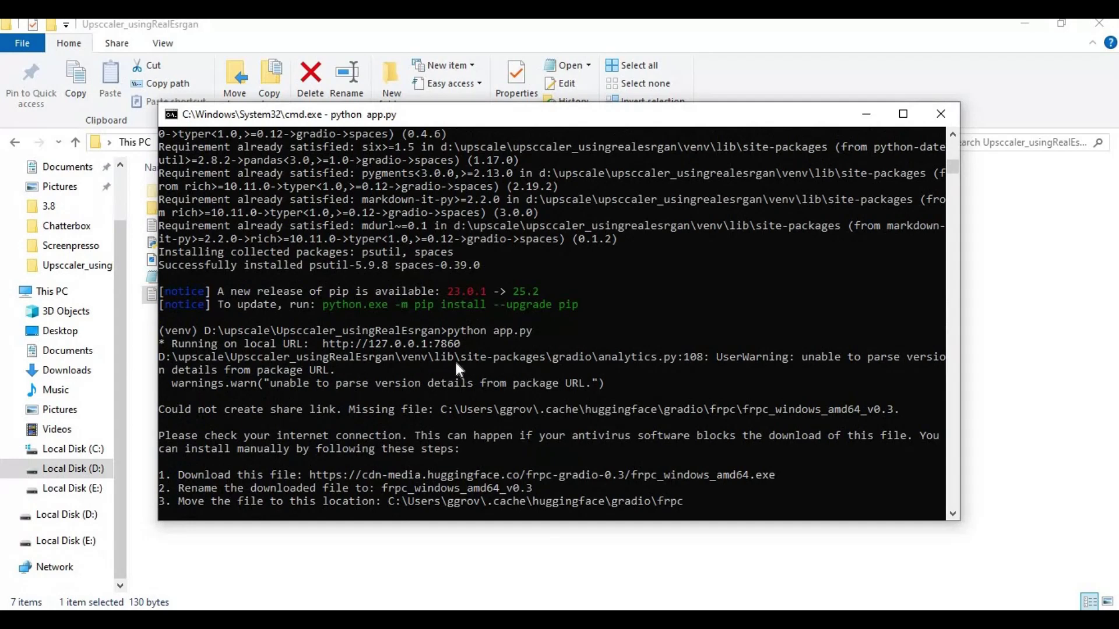
pyautogui.moveTo(466, 343); pyautogui.dragTo(320, 345)
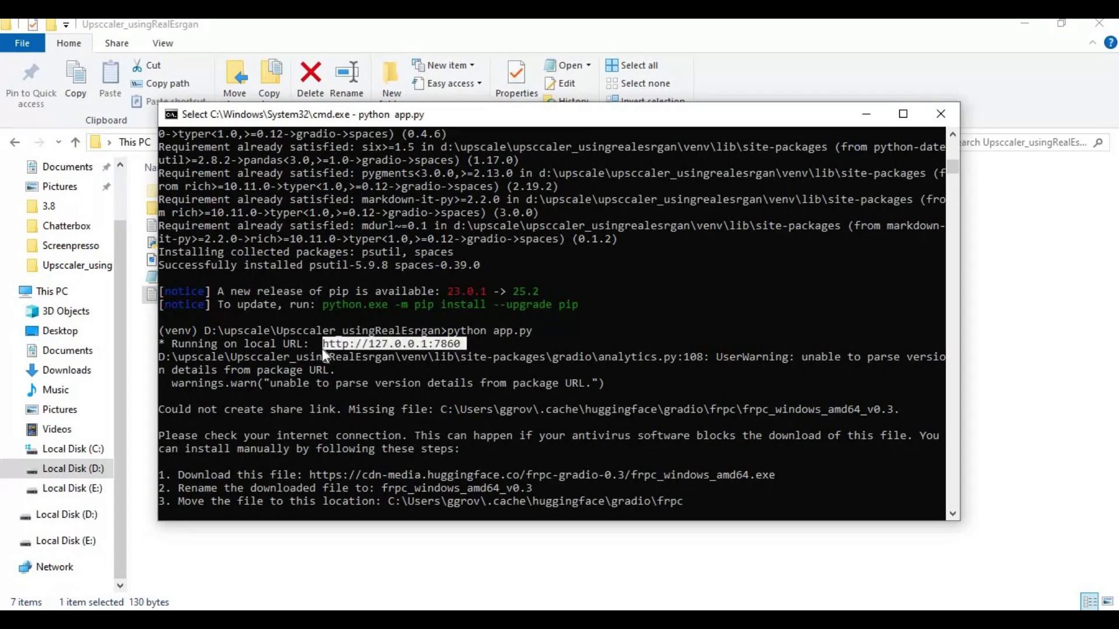
pyautogui.hotkey('ctrl', 'c')
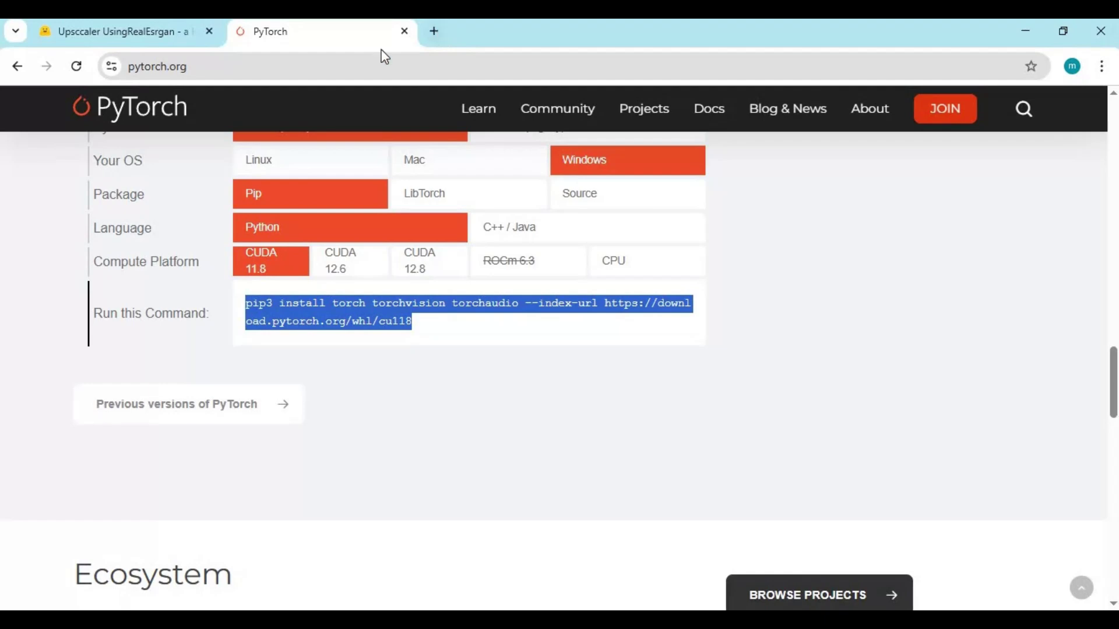
# Step: Load 127.0.0.1:7860 in a new Chrome tab and scroll through the Elite Image Enhancement page
pyautogui.hotkey('ctrl', 't')
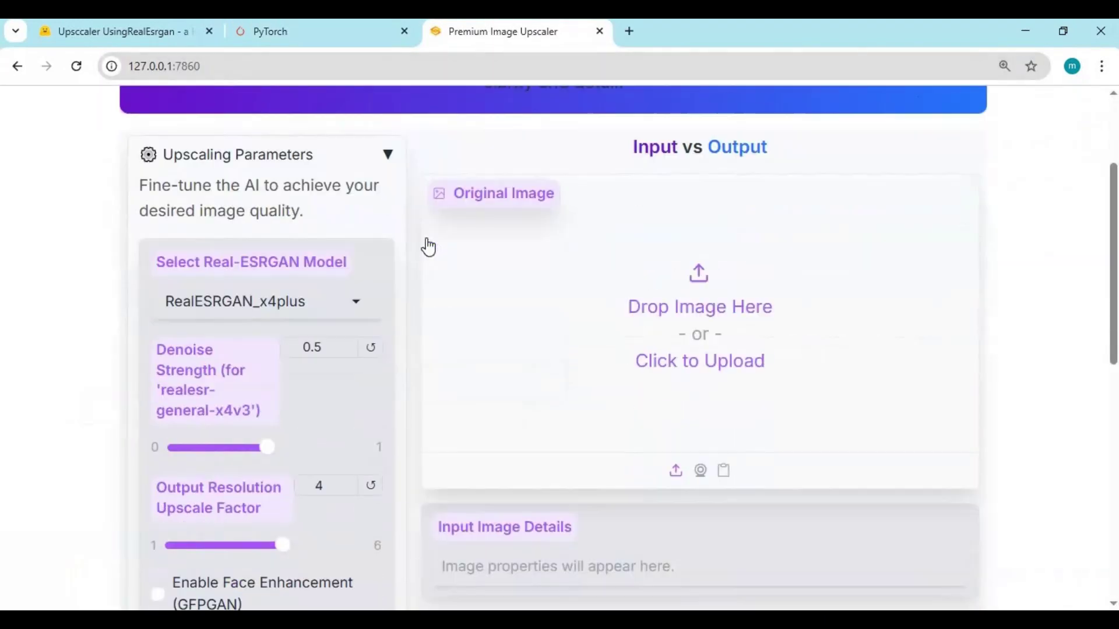
pyautogui.scroll(-3, 427, 245)
pyautogui.scroll(-7, 420, 239)
pyautogui.scroll(7, 421, 238)
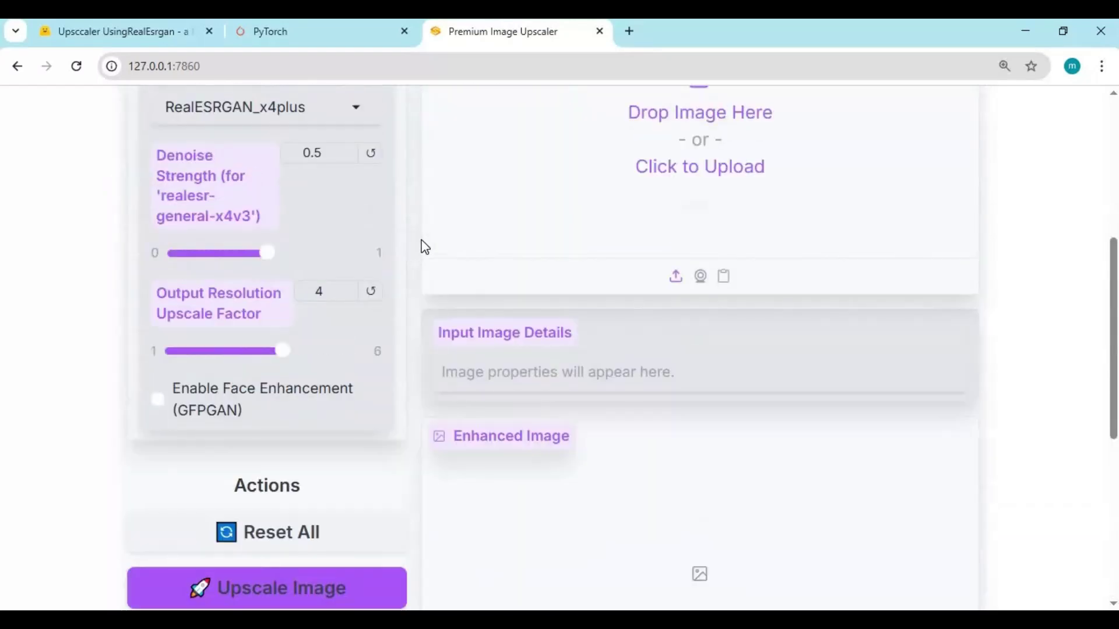
pyautogui.scroll(7, 418, 238)
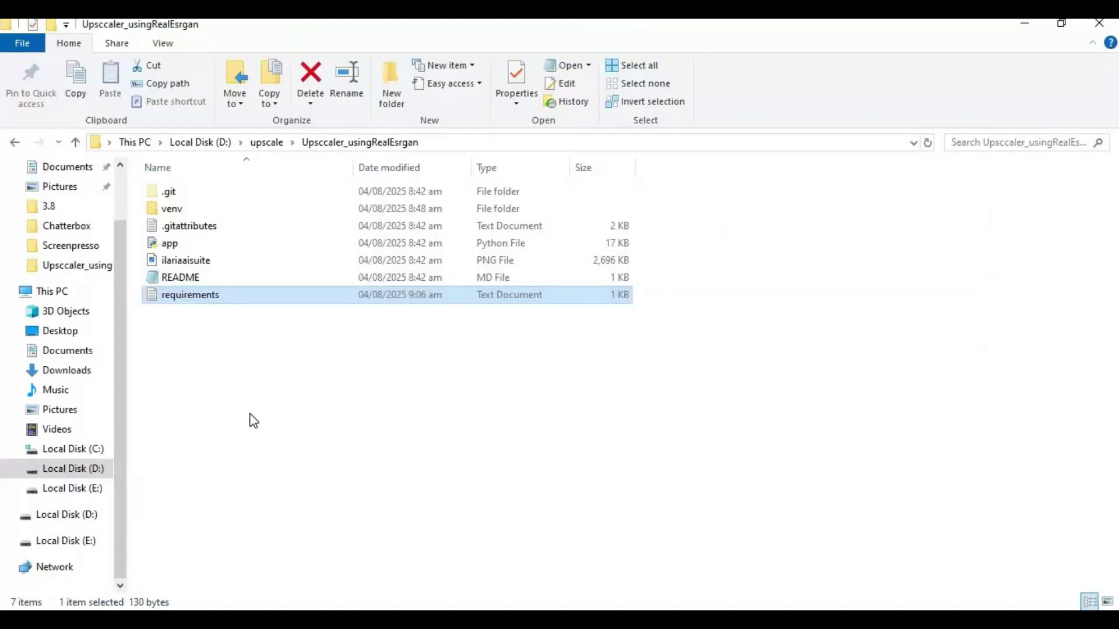
# Step: Create a new text document in the project folder and open it in Notepad
pyautogui.rightClick(247, 415)
pyautogui.moveTo(288, 376)
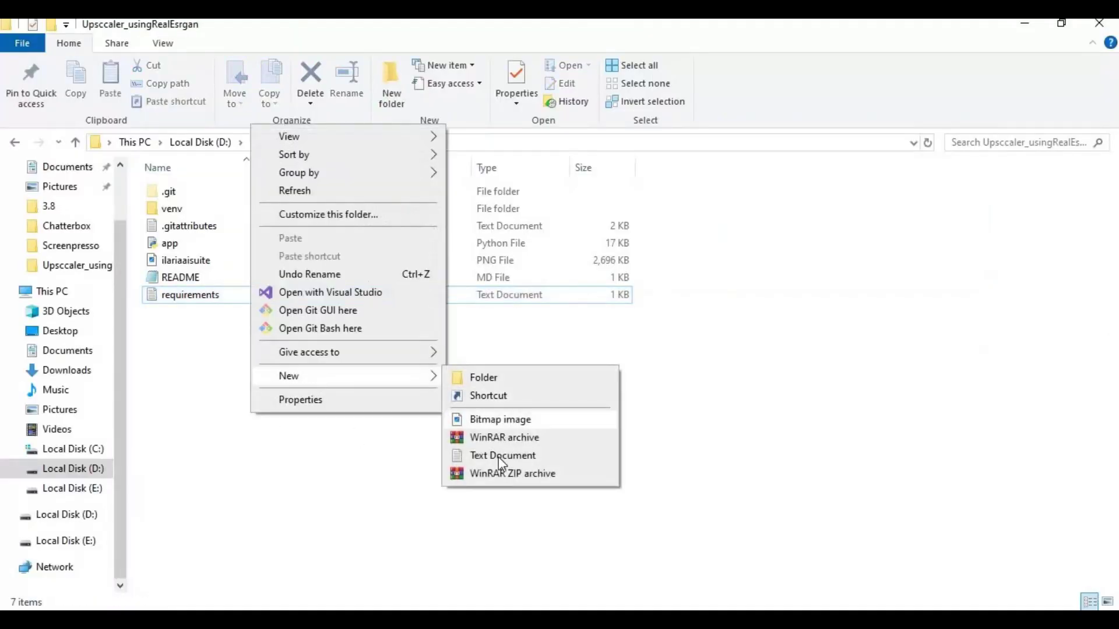
pyautogui.click(498, 457)
pyautogui.click(169, 280)
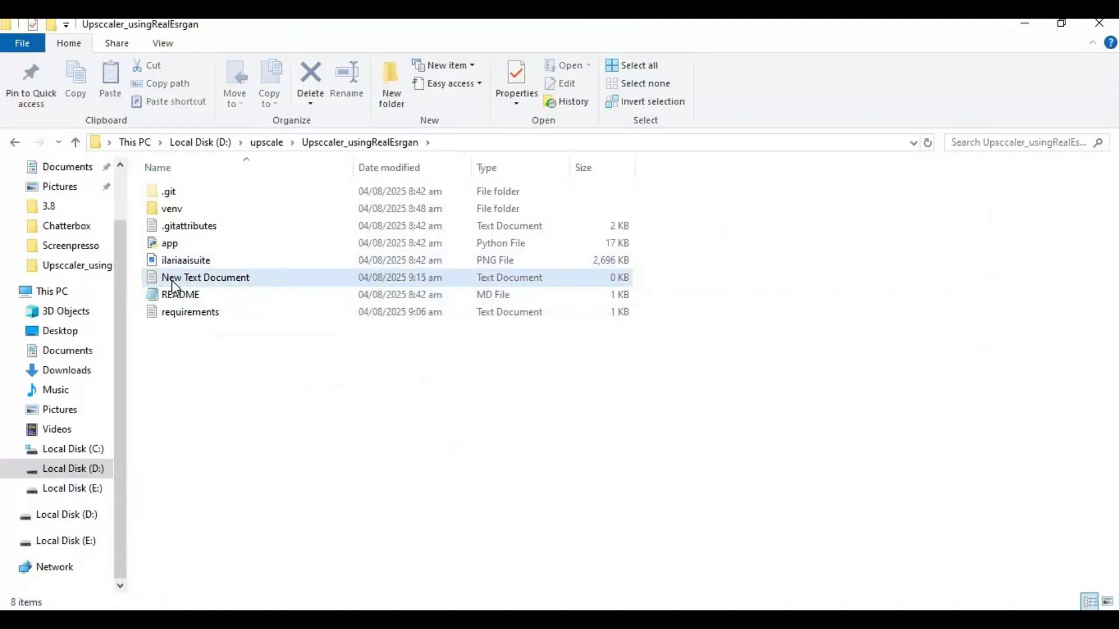
pyautogui.doubleClick(173, 285)
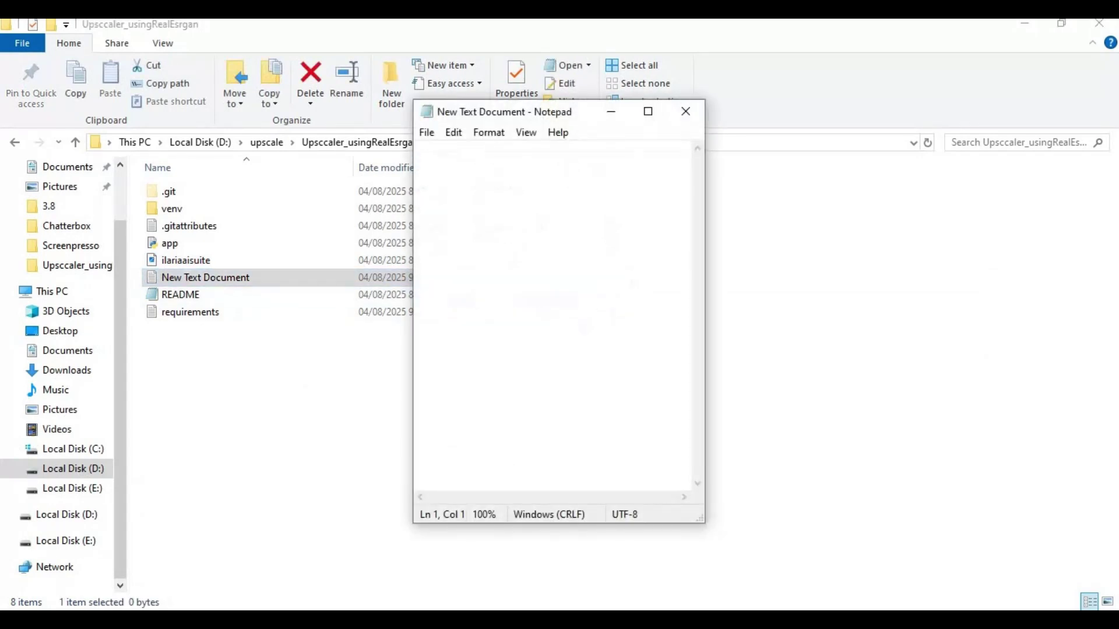
pyautogui.write('@e')
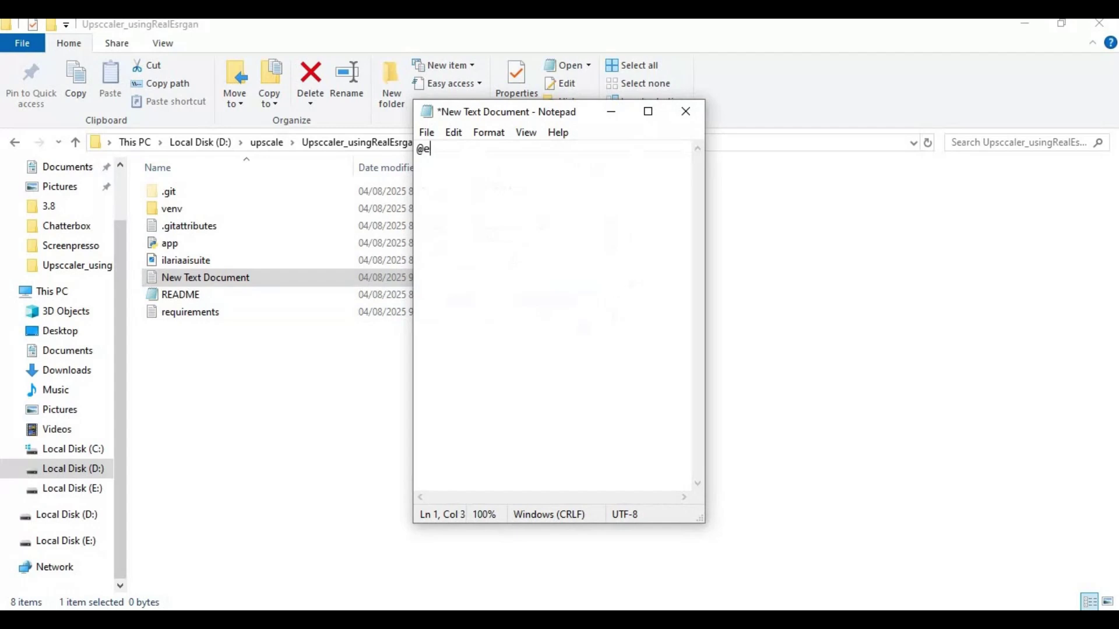
pyautogui.write('cho ')
pyautogui.write('off')
pyautogui.press('Return')
pyautogui.write('call ve')
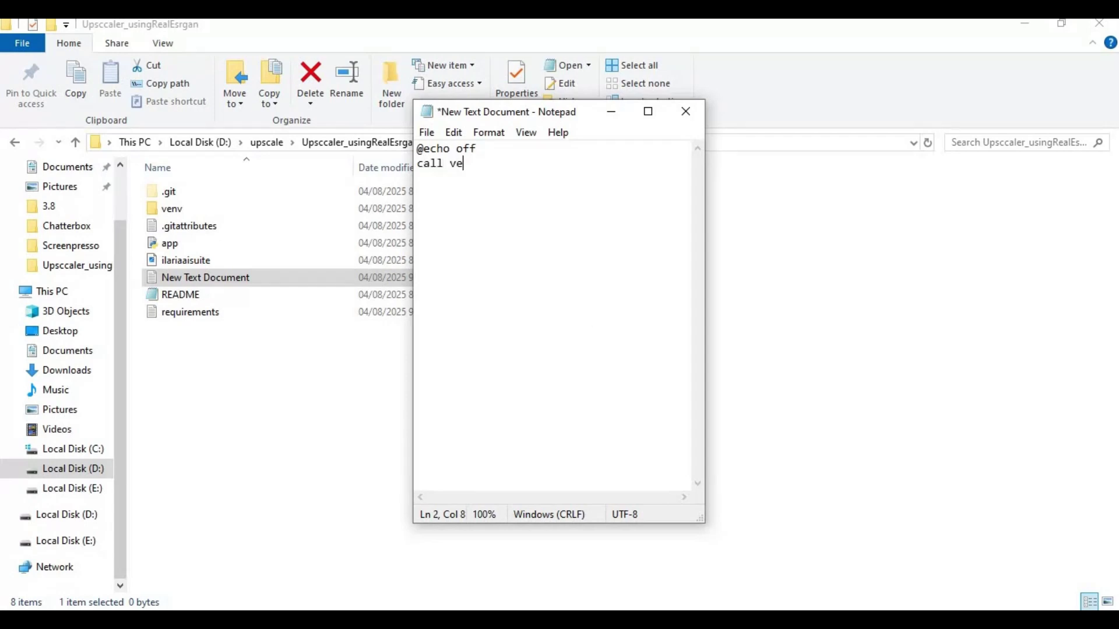
pyautogui.write('nv\\sc')
pyautogui.write('ripts')
pyautogui.write('\\a')
pyautogui.write('ctiva')
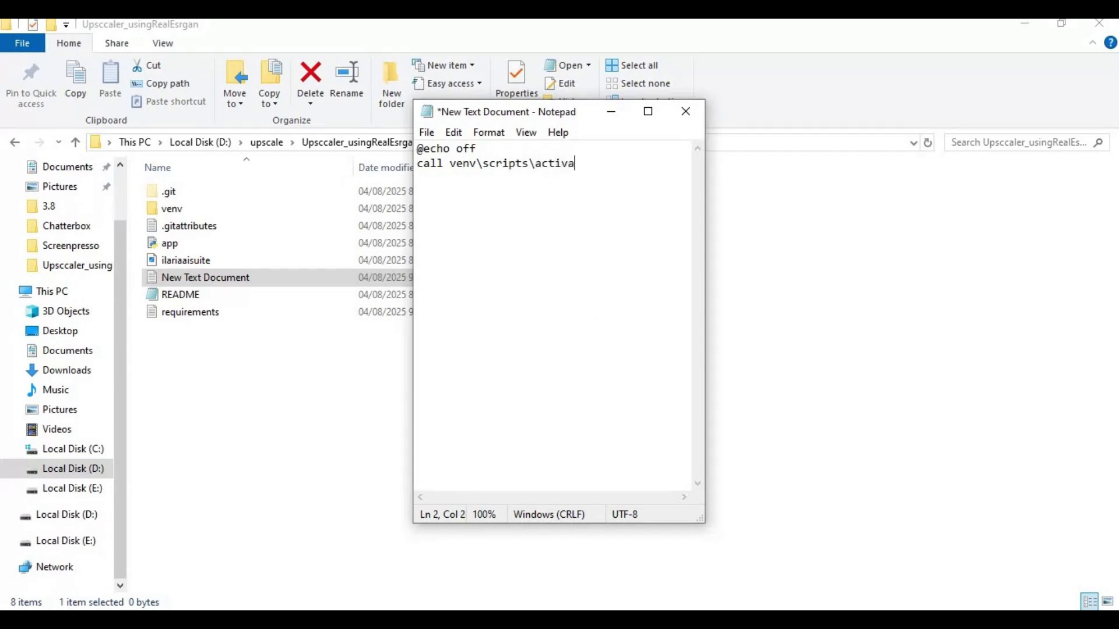
pyautogui.write('te ')
pyautogui.write('python ')
pyautogui.write('app.')
pyautogui.write('py ')
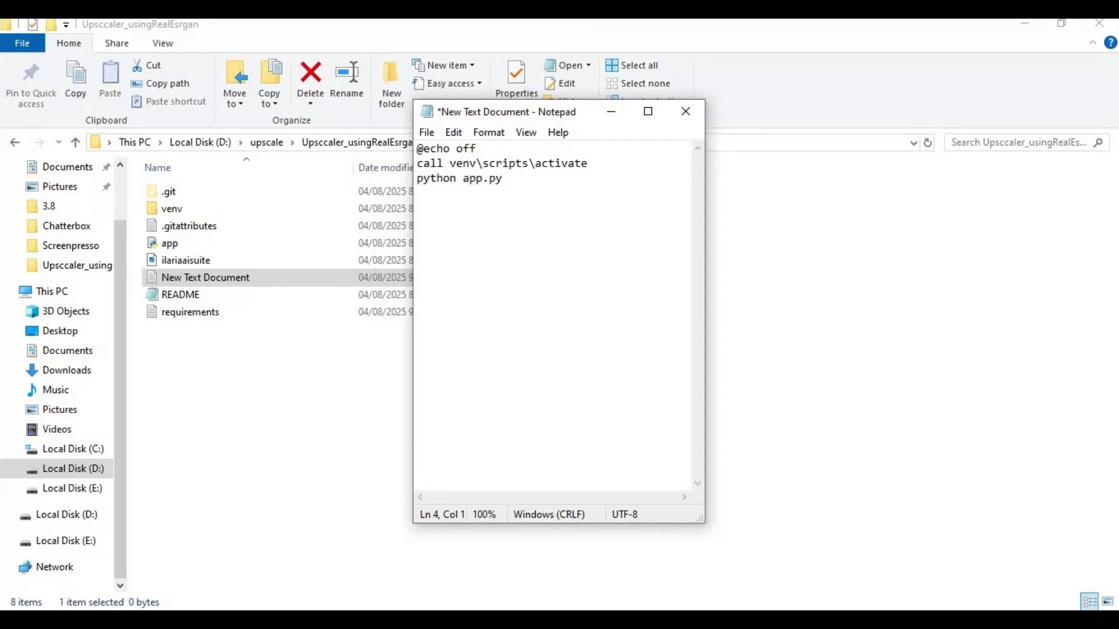
pyautogui.write('pause')
pyautogui.click(426, 133)
pyautogui.click(452, 205)
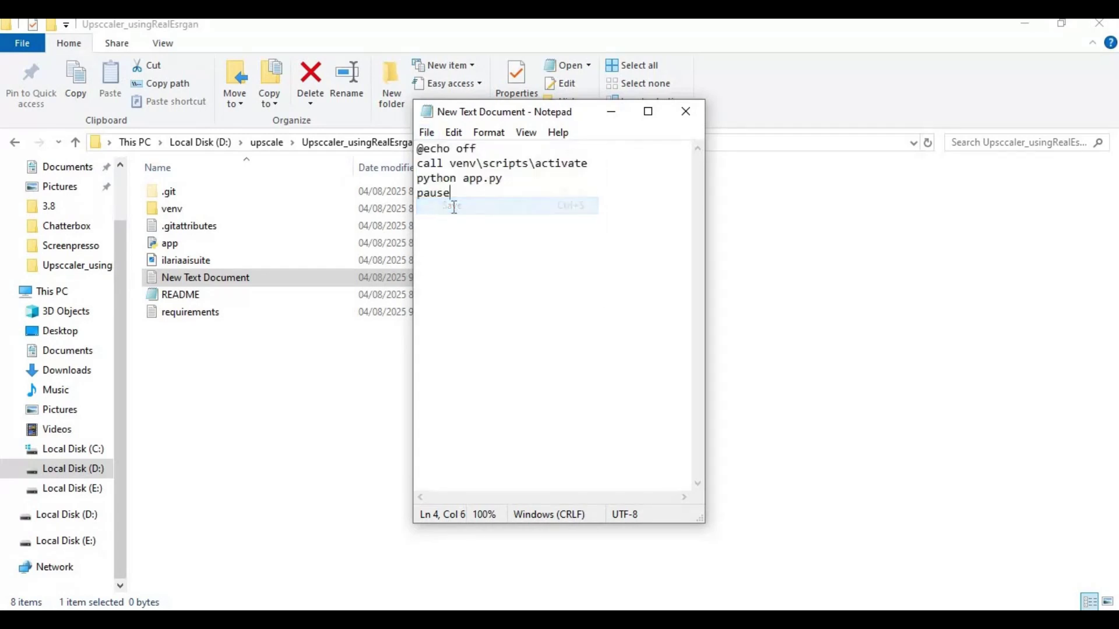
pyautogui.click(427, 133)
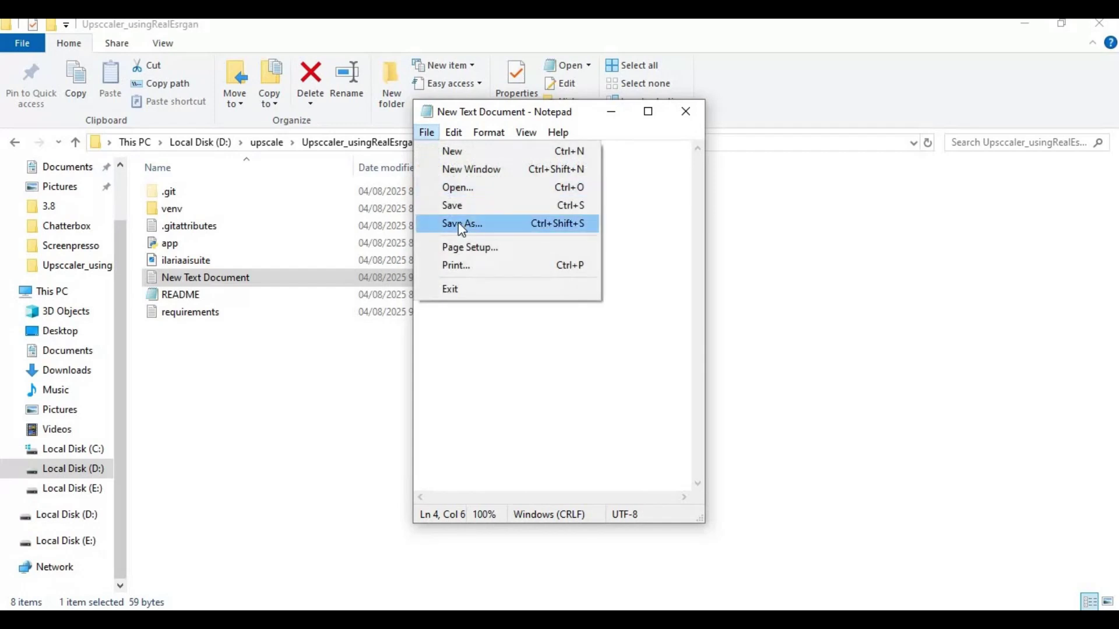
# Step: Save the launcher as Run.bat, close Notepad, and minimize the server console
pyautogui.click(458, 222)
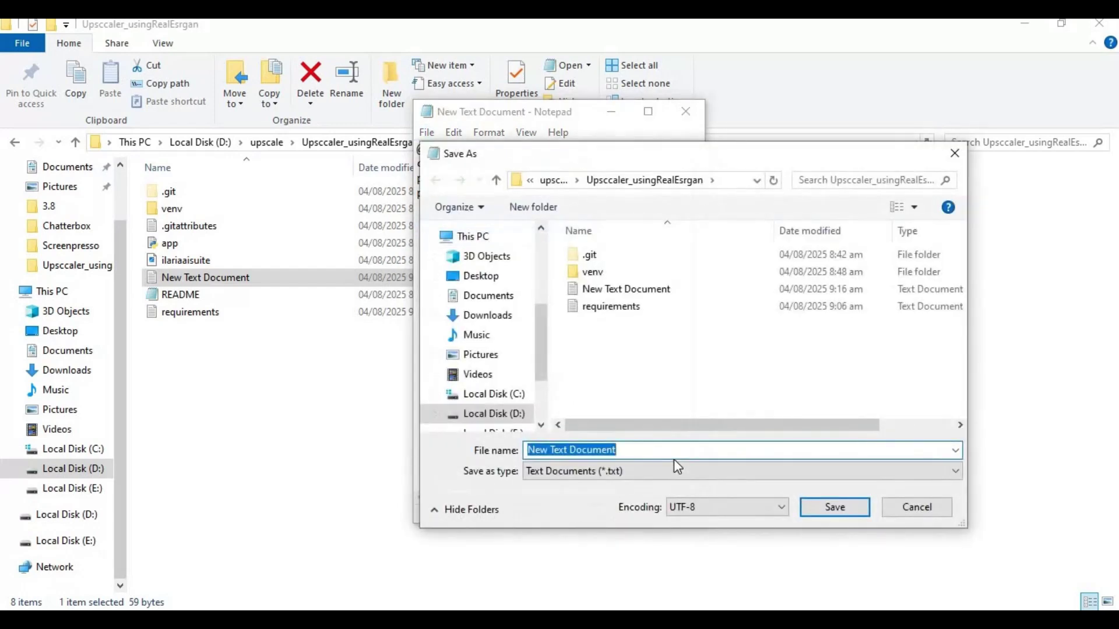
pyautogui.write('R')
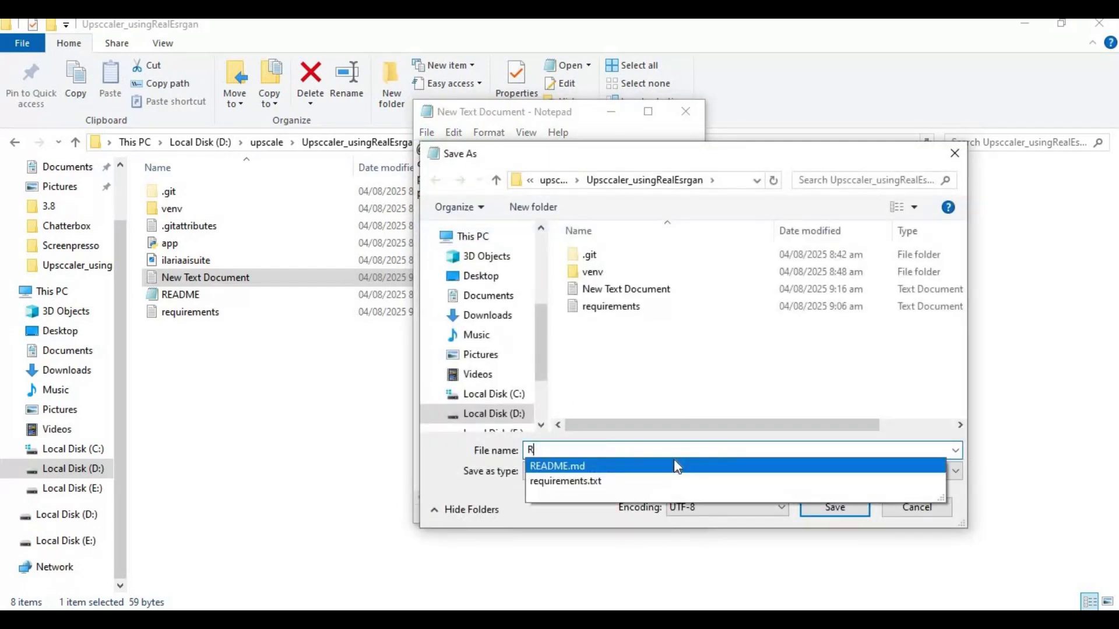
pyautogui.write('un.ba')
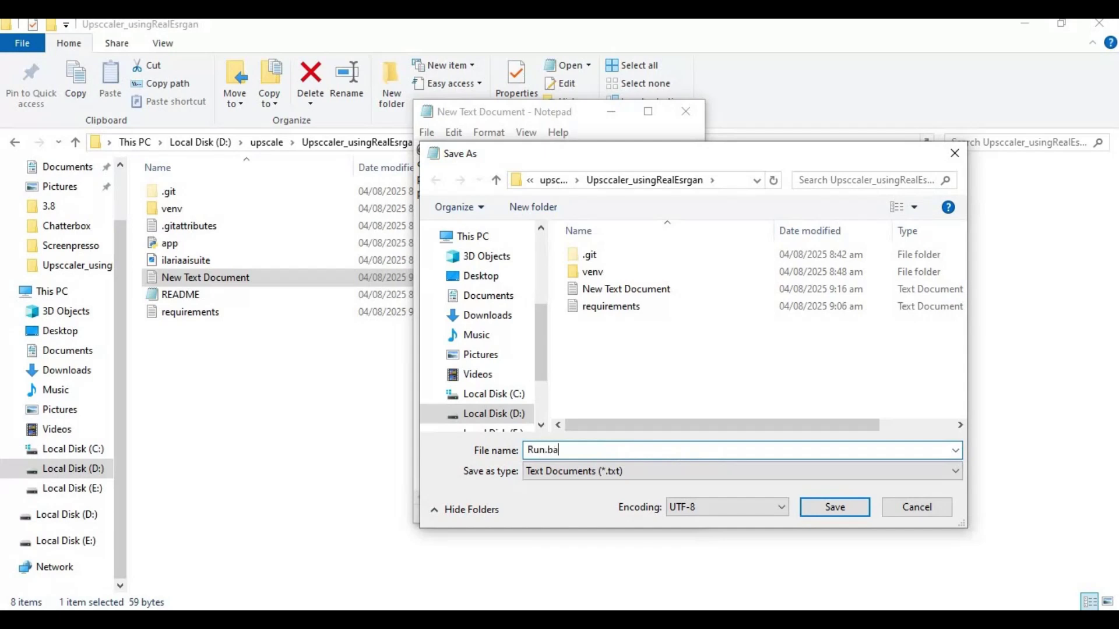
pyautogui.write('t')
pyautogui.click(820, 512)
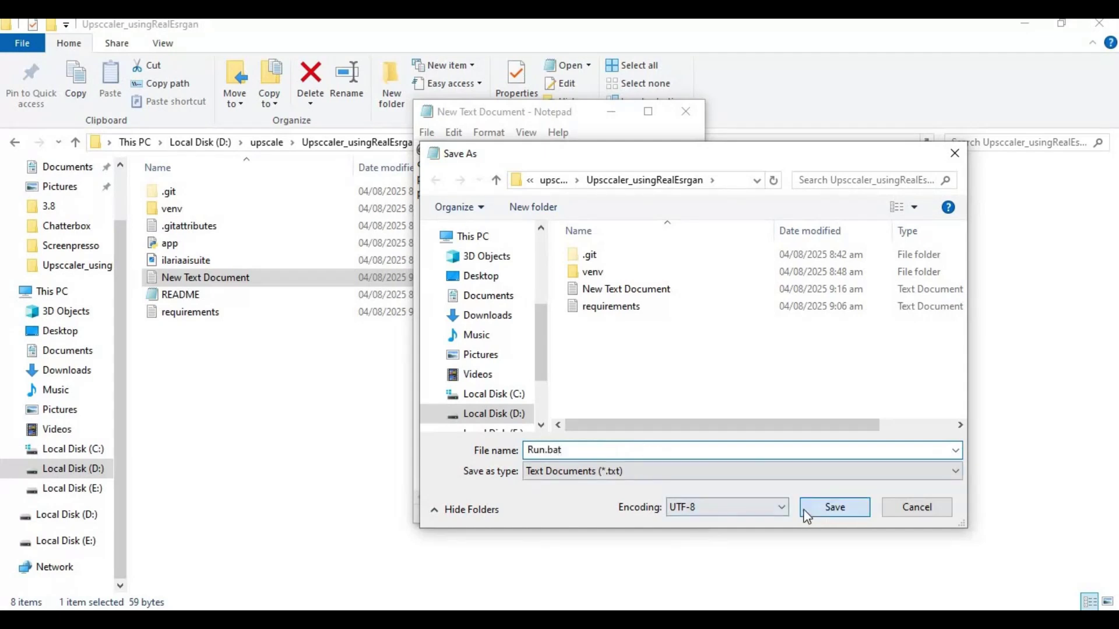
pyautogui.click(686, 112)
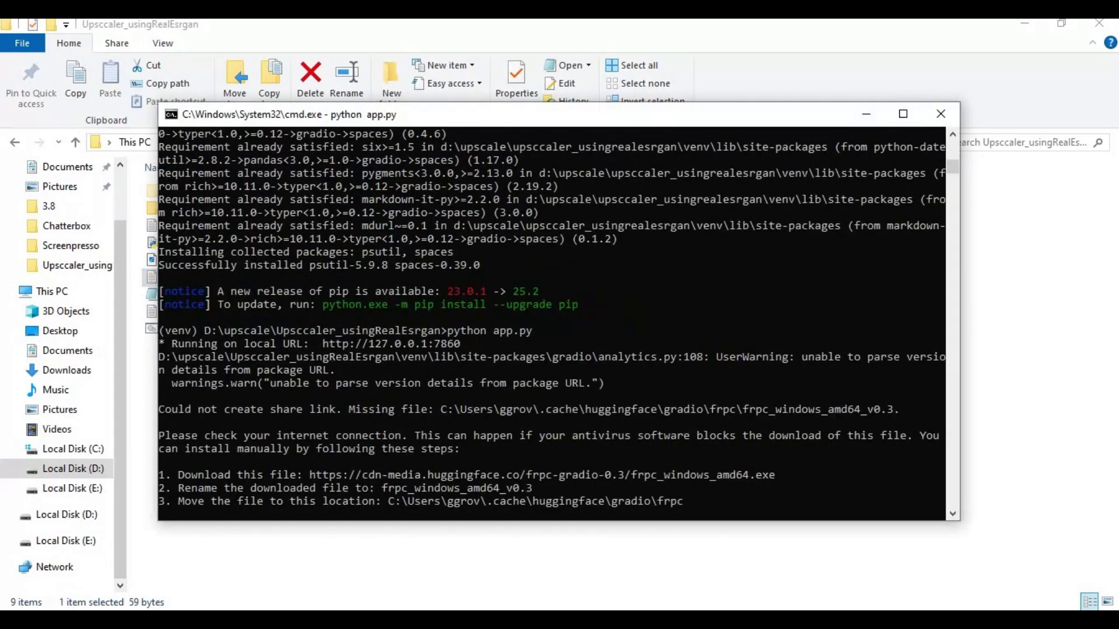
pyautogui.click(641, 543)
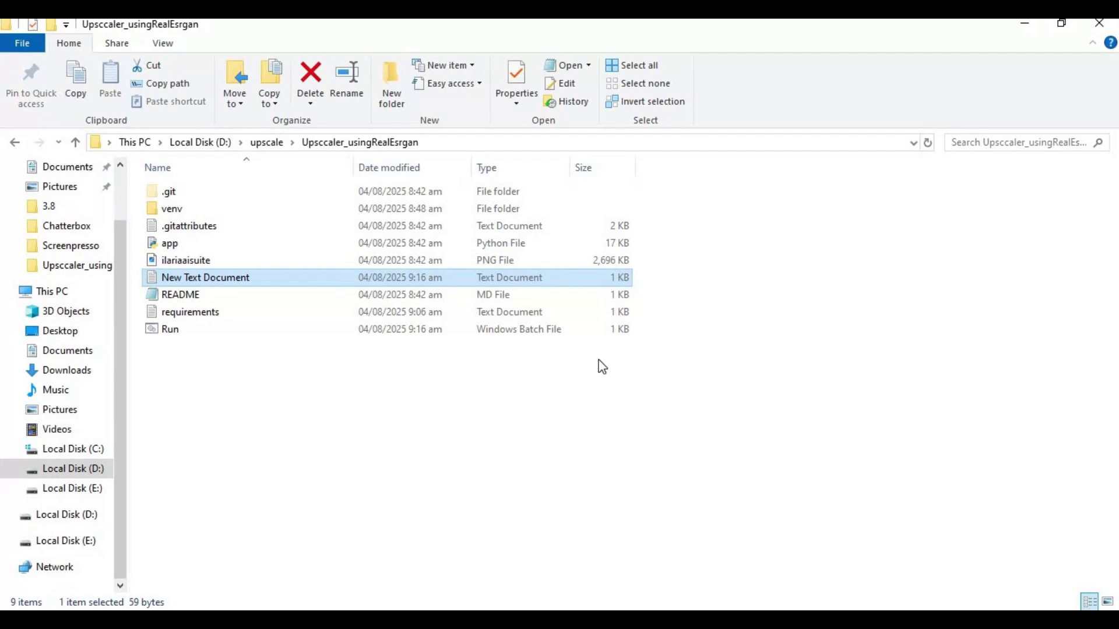
pyautogui.scroll(-3, 488, 312)
# Step: Upload the low-quality portrait photo from Downloads into Elite Image Enhancement
pyautogui.scroll(1, 488, 313)
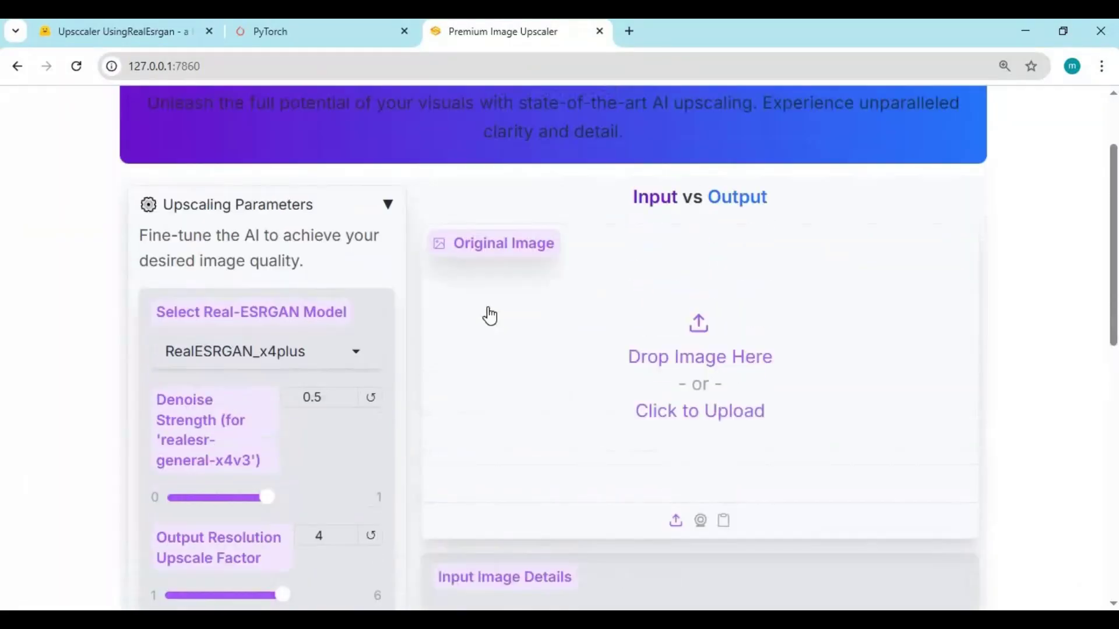
pyautogui.scroll(1, 490, 314)
pyautogui.scroll(-3, 489, 320)
pyautogui.click(645, 244)
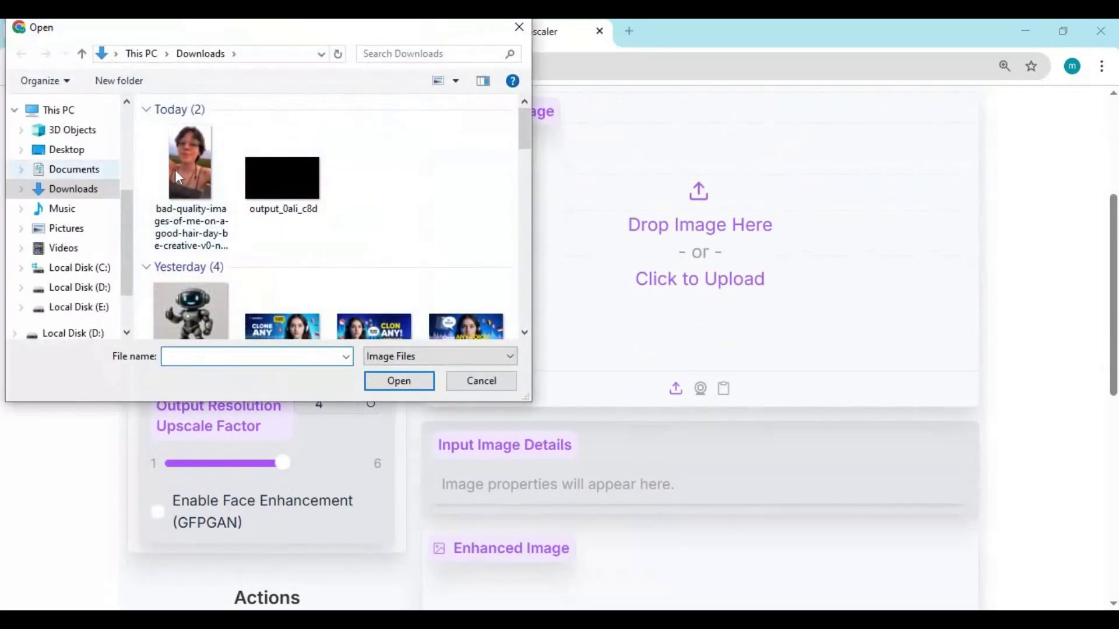
pyautogui.doubleClick(175, 168)
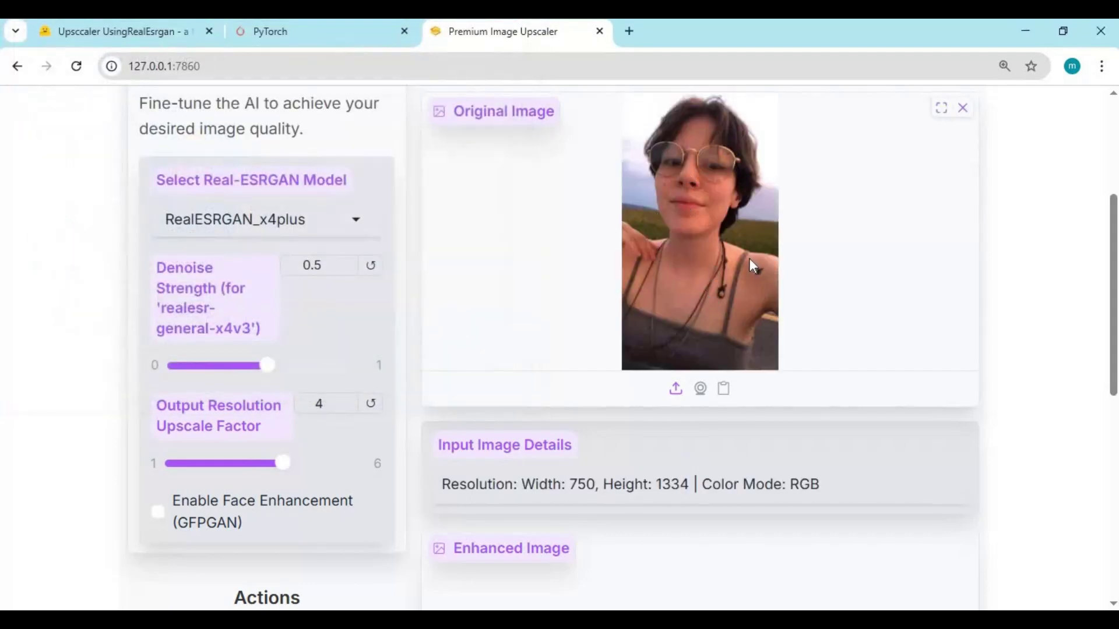
# Step: Choose the realesr-general-x4v3 model and enable GFPGAN face enhancement
pyautogui.click(317, 219)
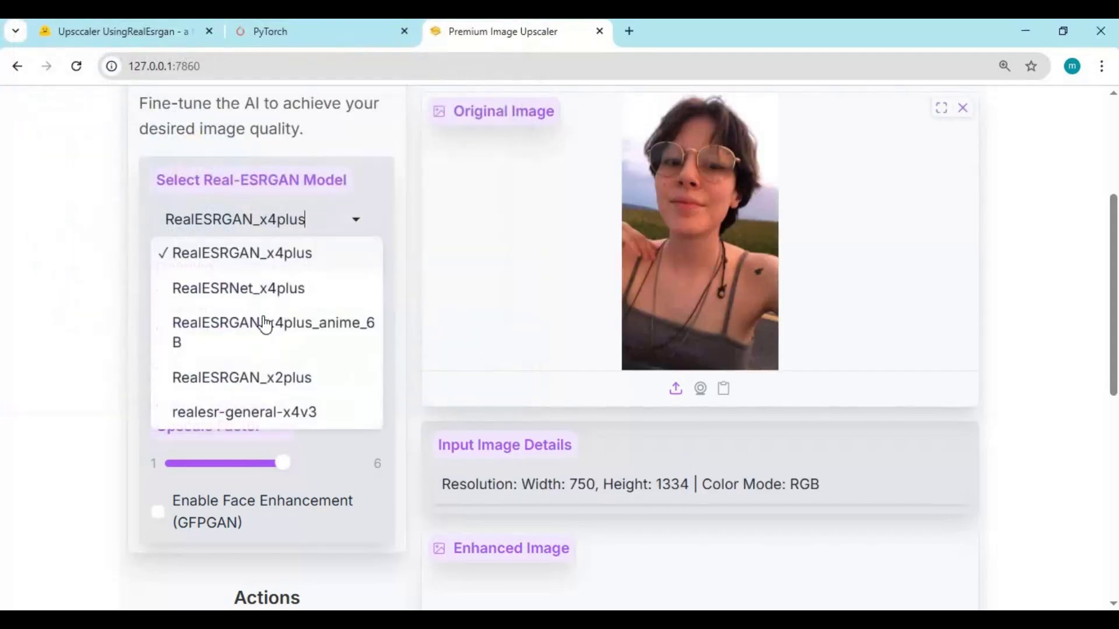
pyautogui.click(281, 415)
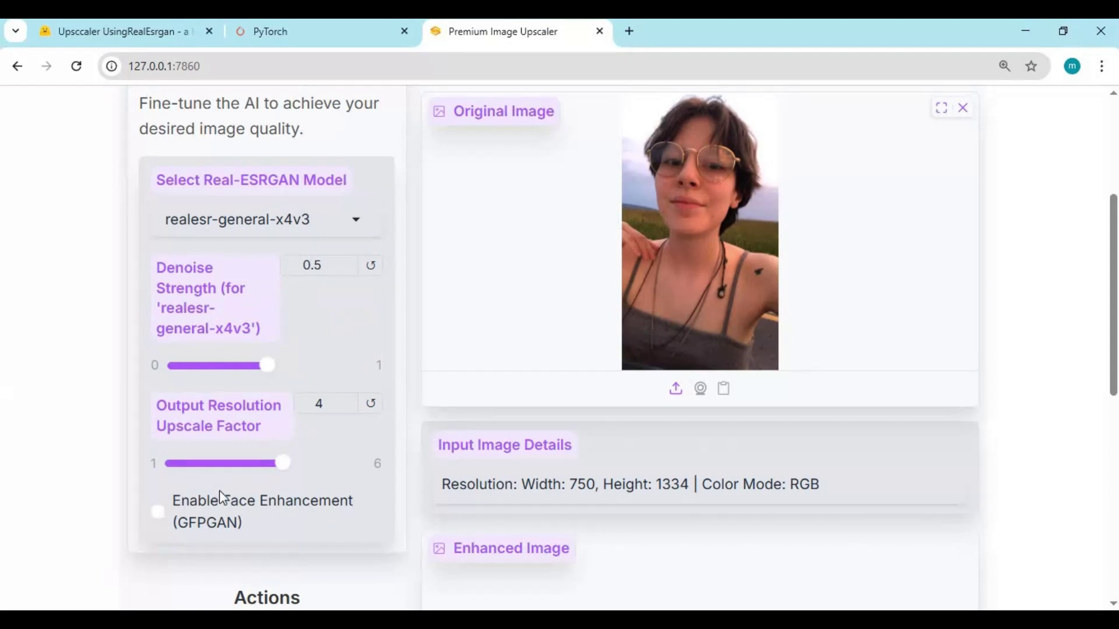
pyautogui.click(195, 523)
pyautogui.scroll(-3, 629, 439)
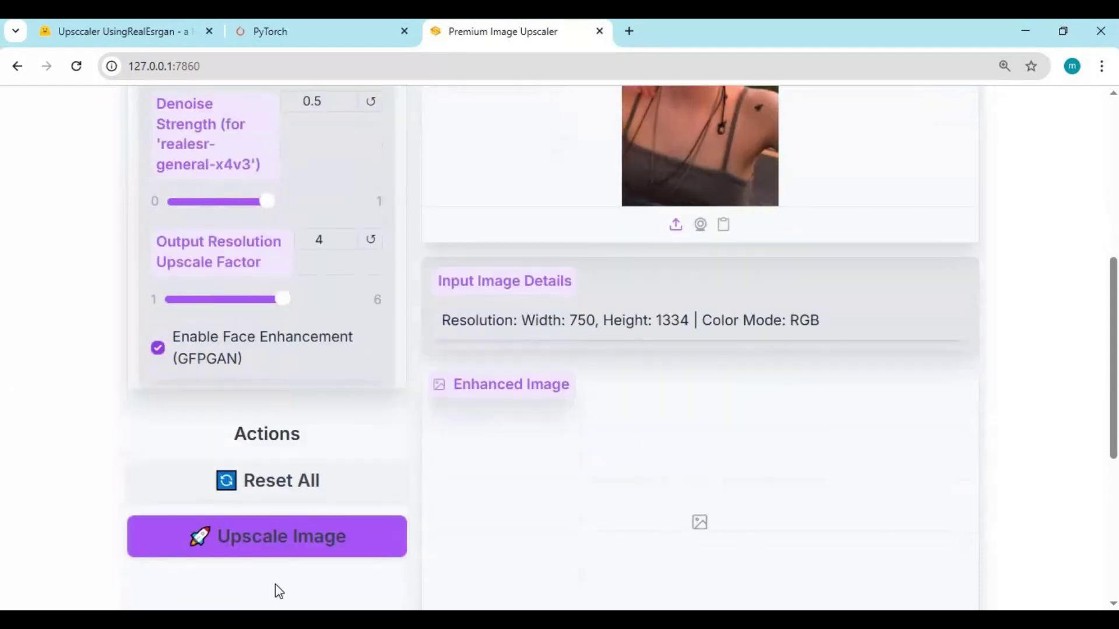
# Step: Run a 4x face-enhanced upscale of the portrait, checking progress in the server console
pyautogui.click(300, 548)
pyautogui.scroll(4, 496, 473)
pyautogui.scroll(-2, 496, 479)
pyautogui.scroll(-1, 497, 480)
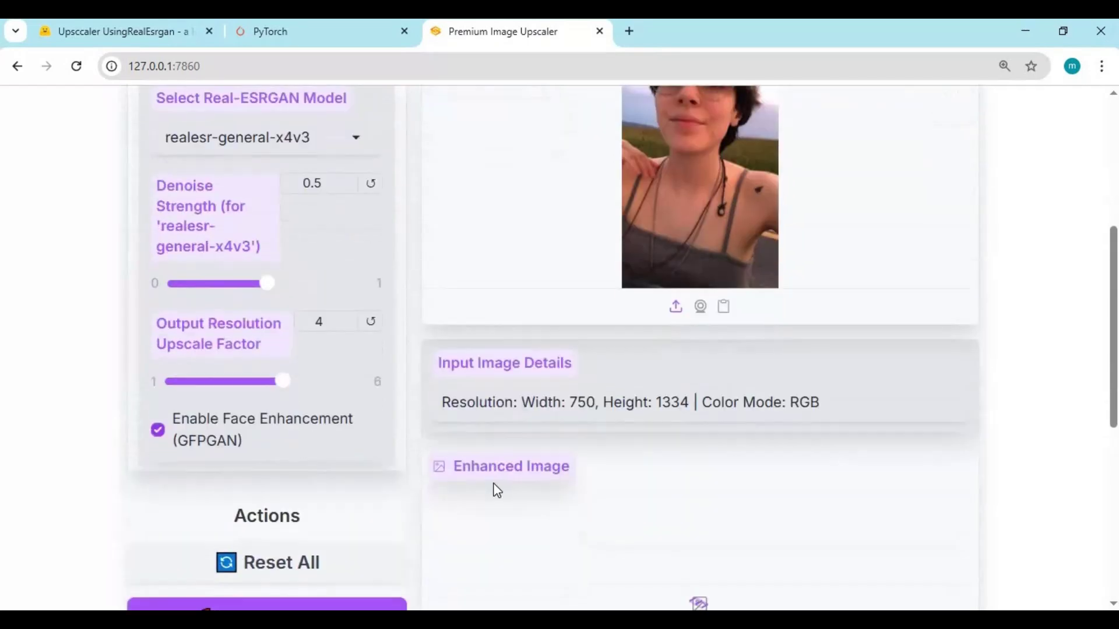
pyautogui.scroll(-3, 494, 483)
pyautogui.hotkey('alt', 'Tab')
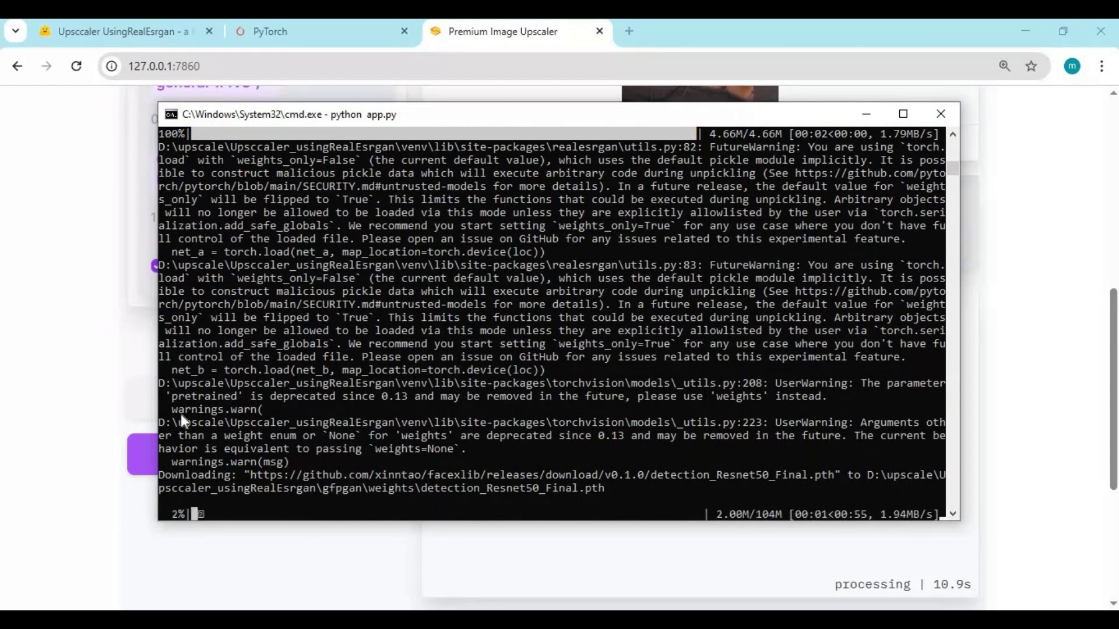
pyautogui.click(142, 375)
# Step: Raise the Upscale Factor slider to 6
pyautogui.scroll(5, 519, 427)
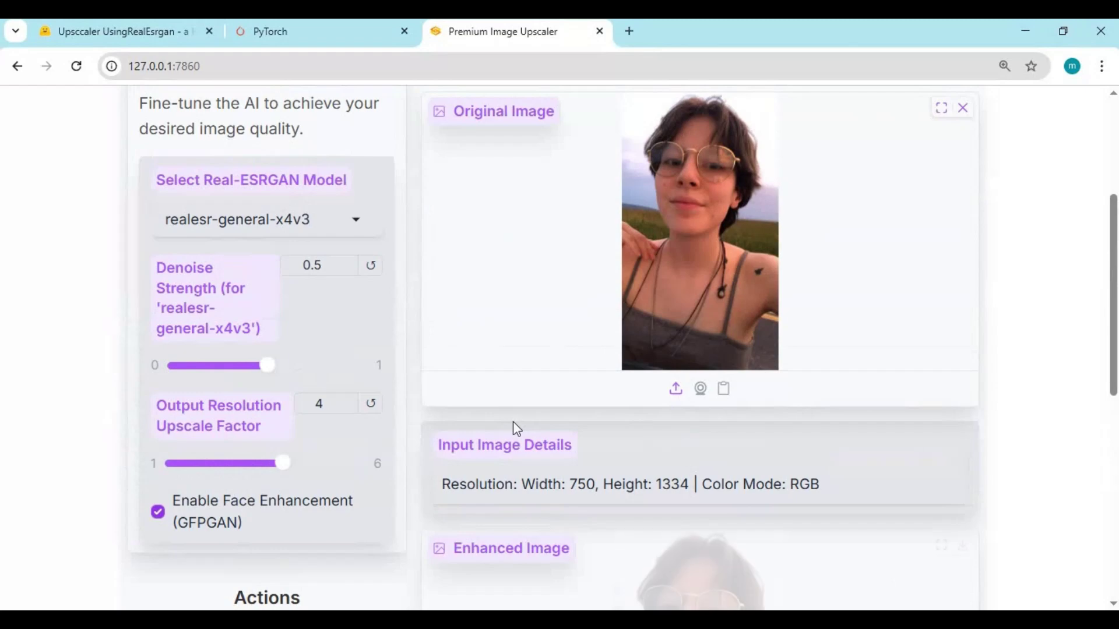
pyautogui.scroll(-4, 503, 328)
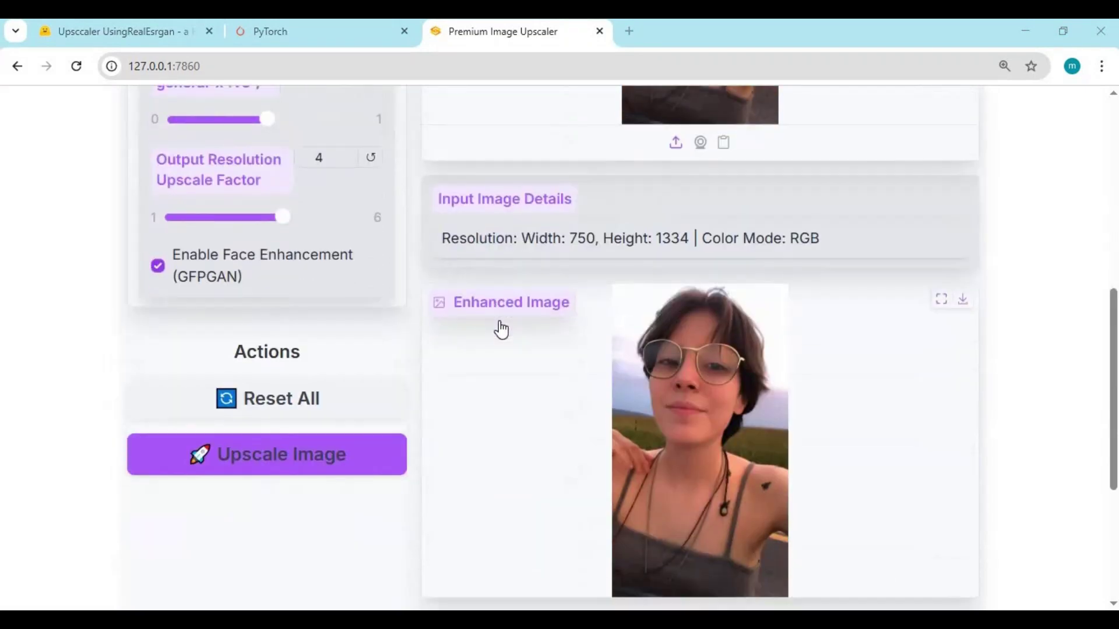
pyautogui.scroll(5, 500, 327)
pyautogui.scroll(-5, 497, 326)
pyautogui.scroll(-1, 498, 332)
pyautogui.scroll(3, 497, 331)
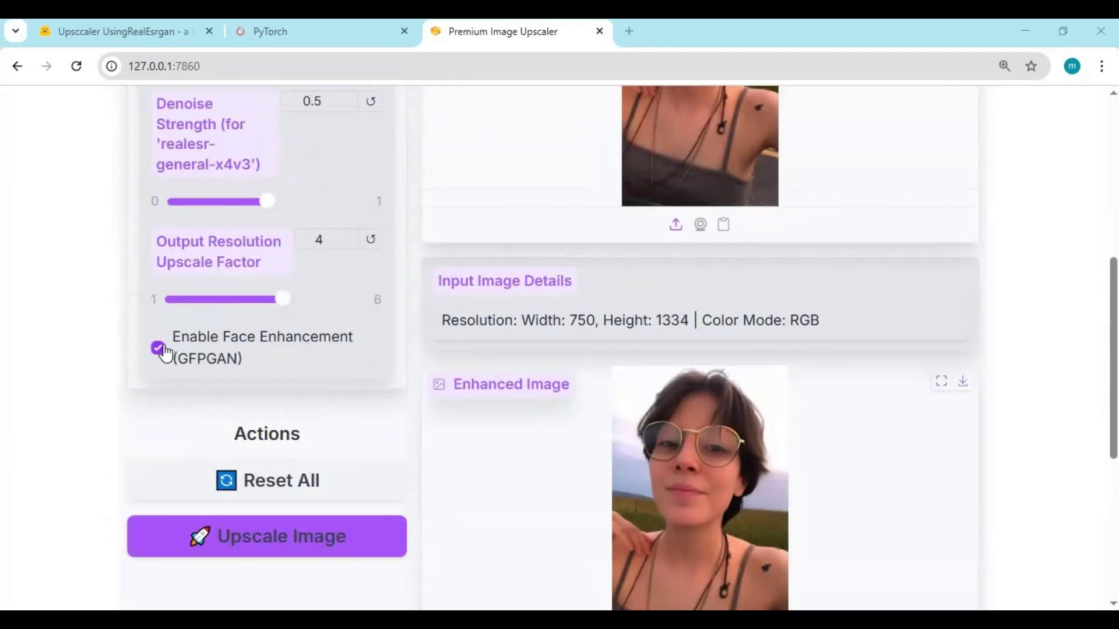
pyautogui.moveTo(287, 307); pyautogui.dragTo(365, 305)
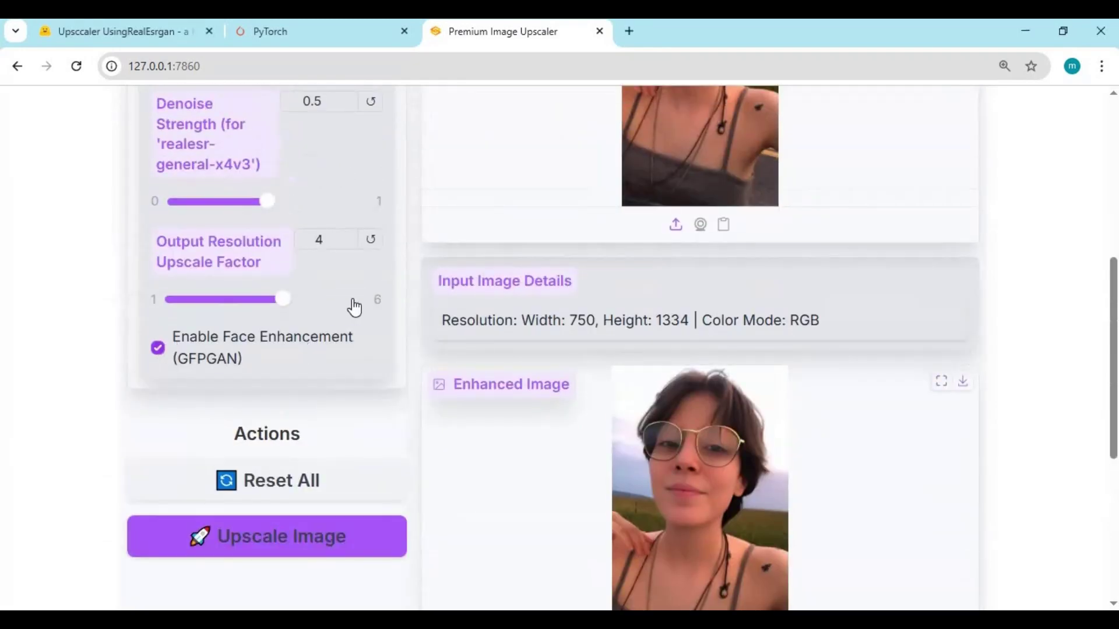
pyautogui.scroll(4, 238, 372)
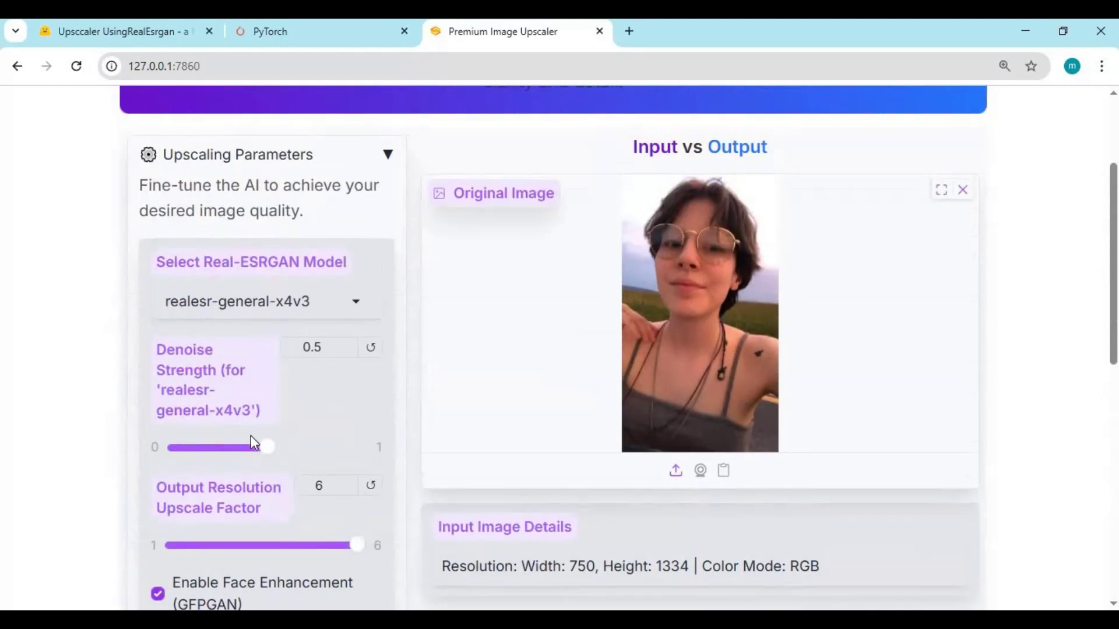
# Step: Set denoise strength to 0.7 and rerun the upscale, producing a 4500×8004 image
pyautogui.moveTo(325, 449); pyautogui.dragTo(371, 453)
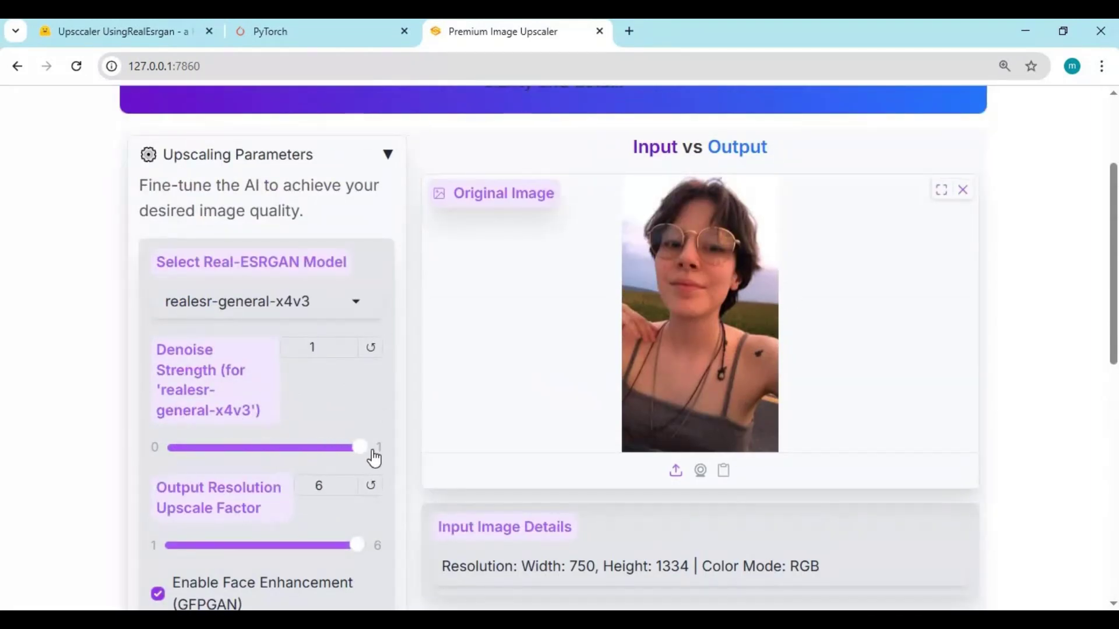
pyautogui.click(287, 450)
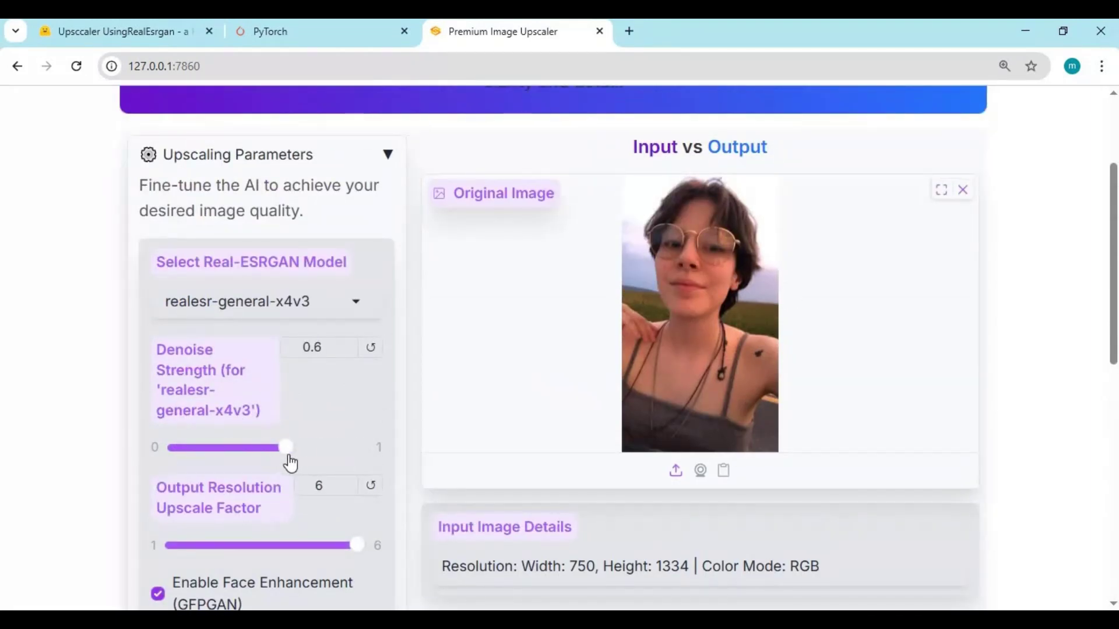
pyautogui.click(297, 459)
pyautogui.scroll(-5, 318, 433)
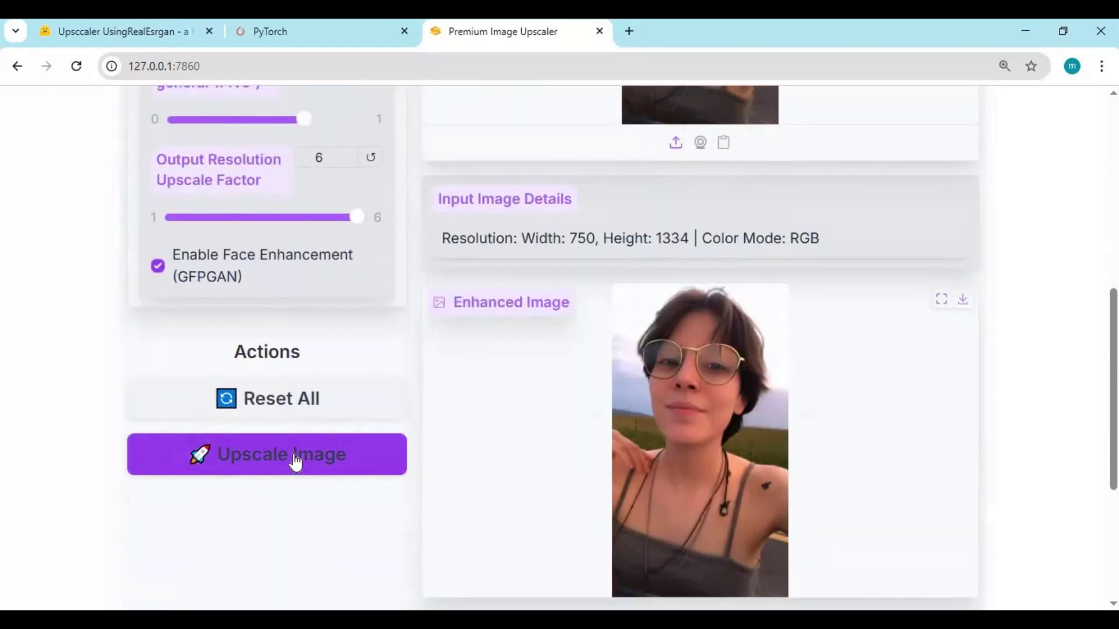
pyautogui.click(295, 461)
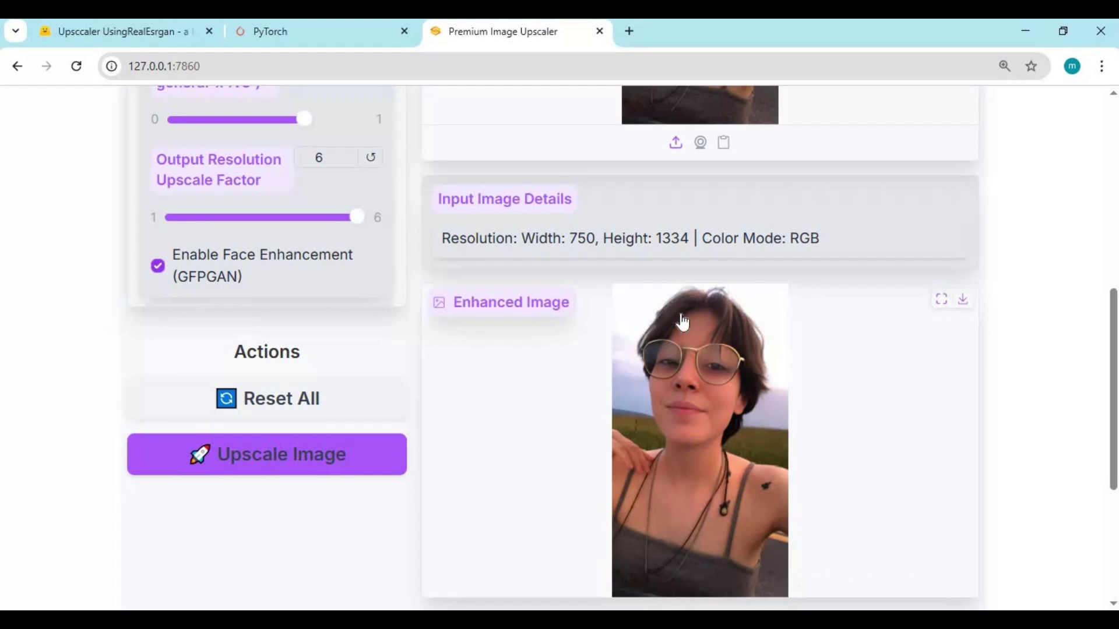
pyautogui.scroll(-3, 592, 440)
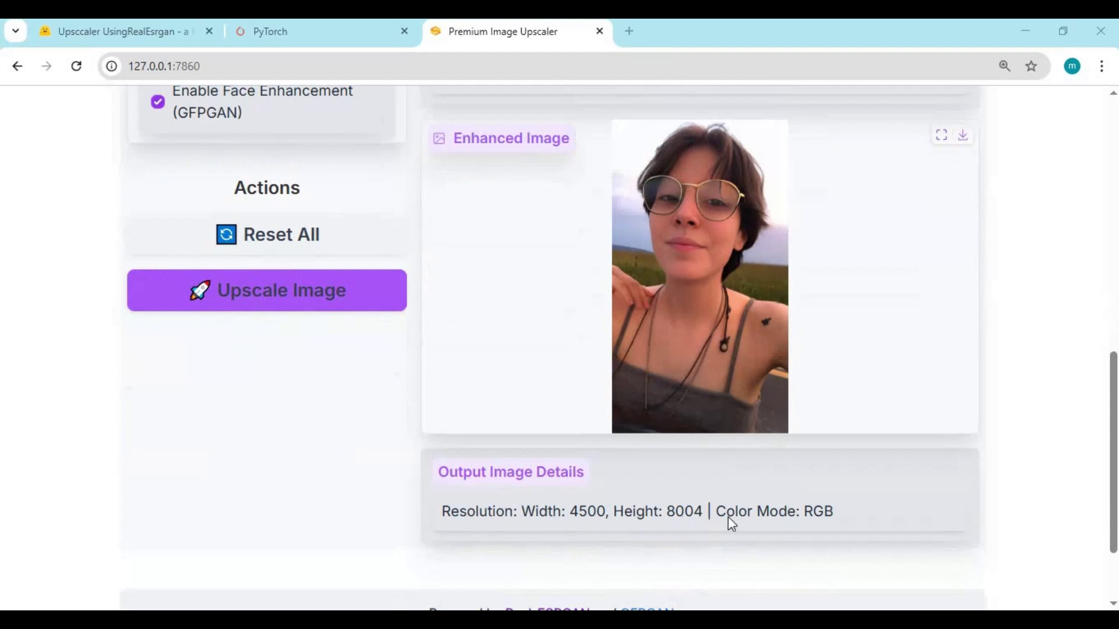
pyautogui.scroll(4, 868, 489)
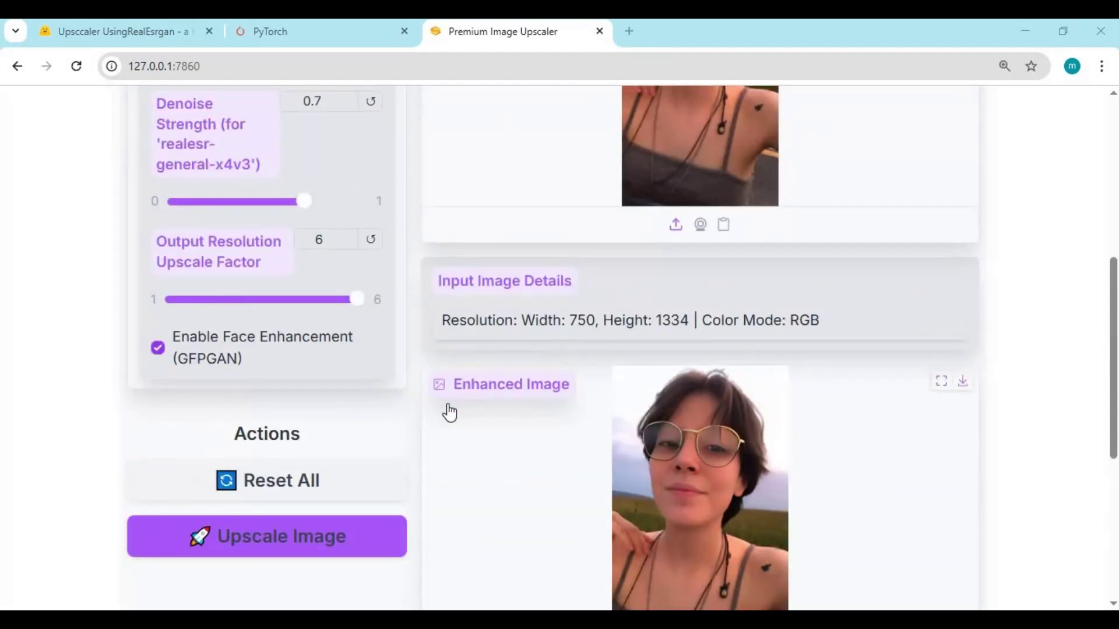
pyautogui.scroll(3, 219, 324)
pyautogui.scroll(1, 250, 307)
pyautogui.click(251, 303)
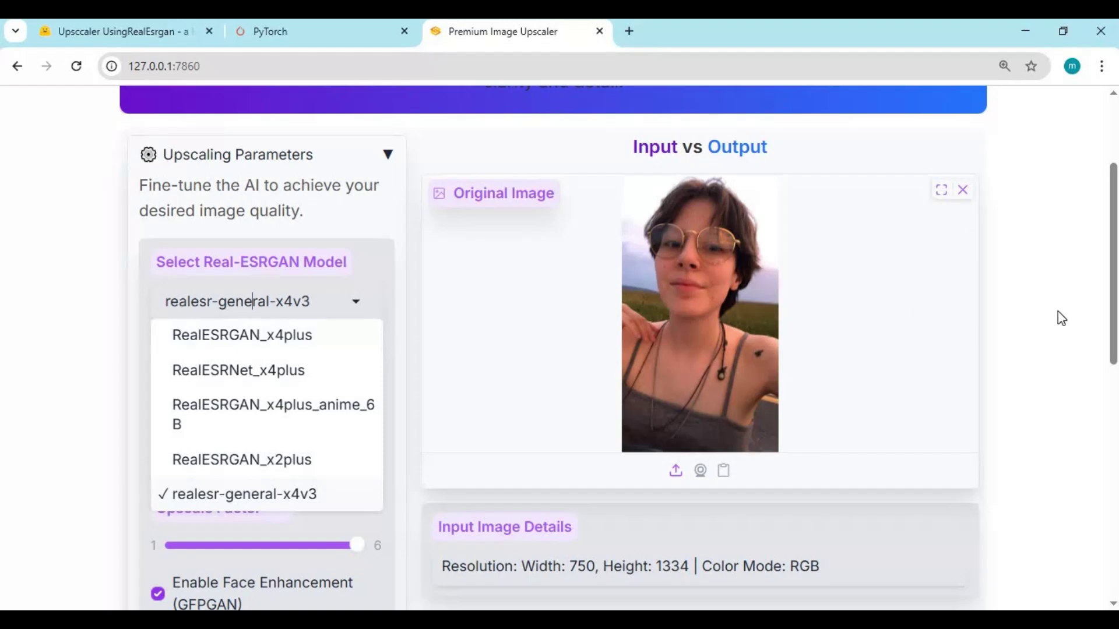
pyautogui.click(1043, 332)
pyautogui.scroll(3, 1049, 332)
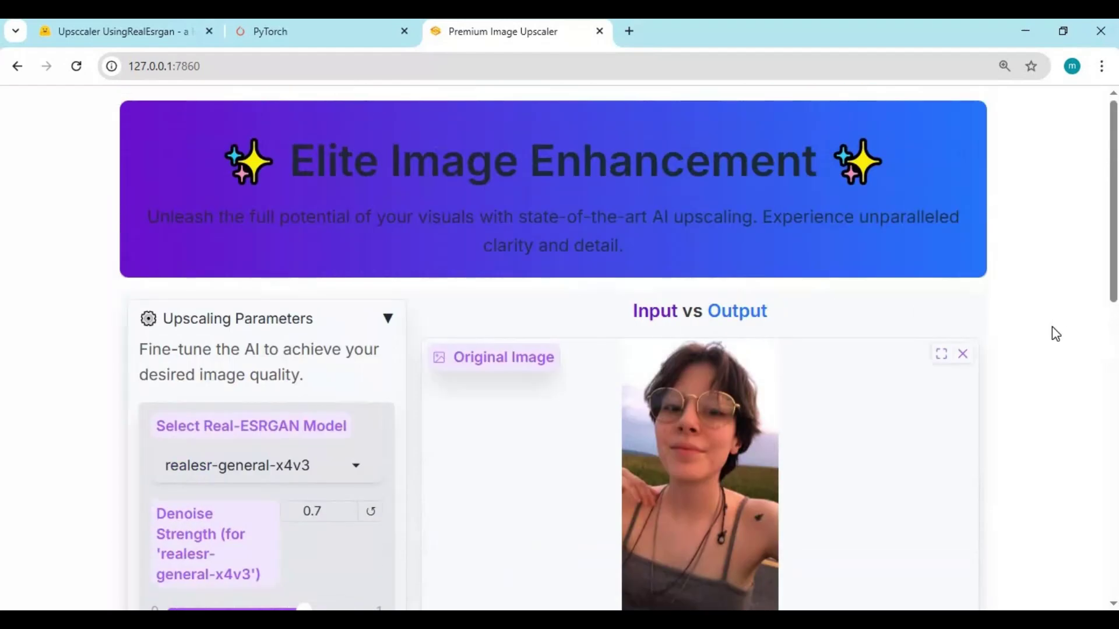
pyautogui.scroll(-3, 1053, 329)
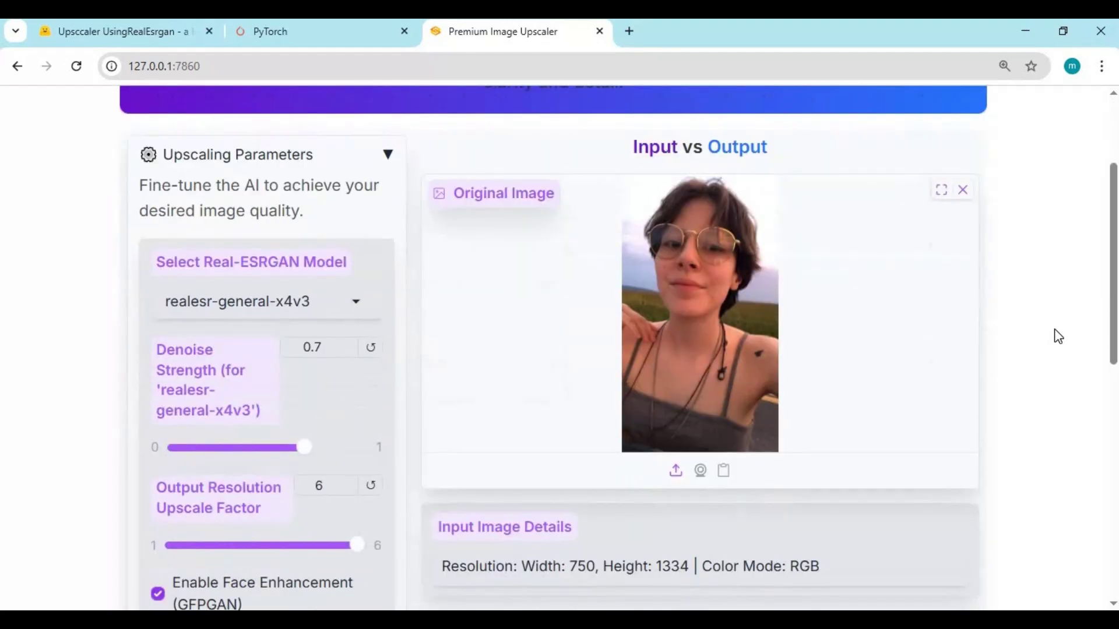